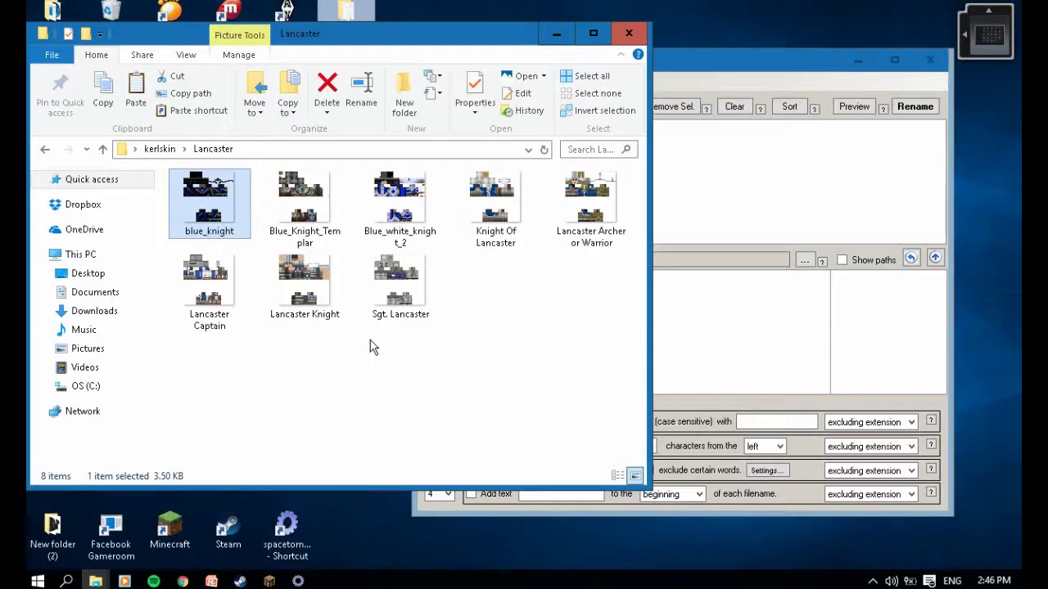
- Select the Blue_white_knight_2 and blue_knight skins, then return to the kerlskin folder
click(428, 204)
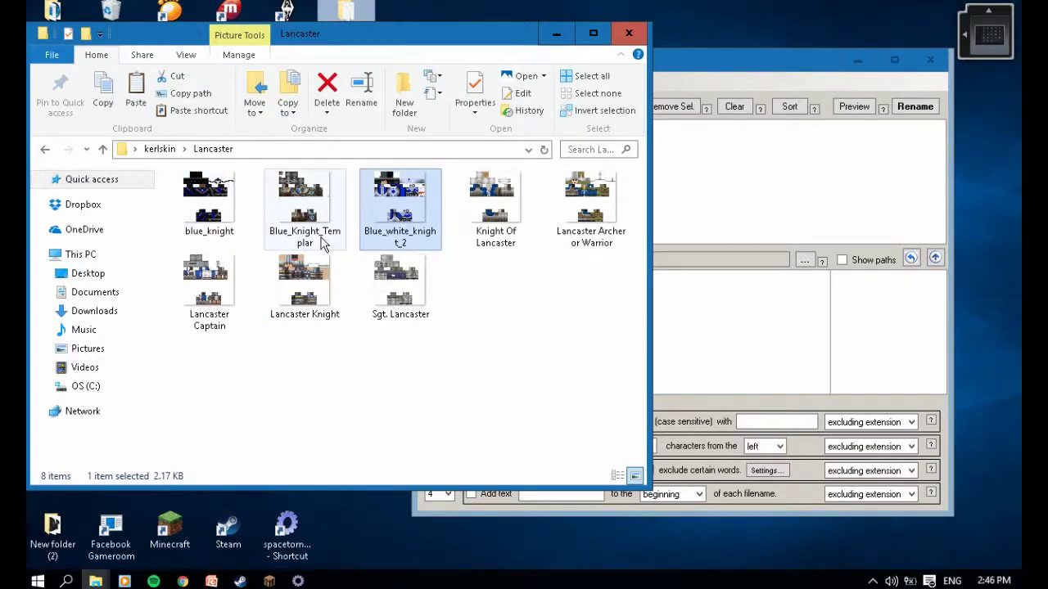
click(230, 235)
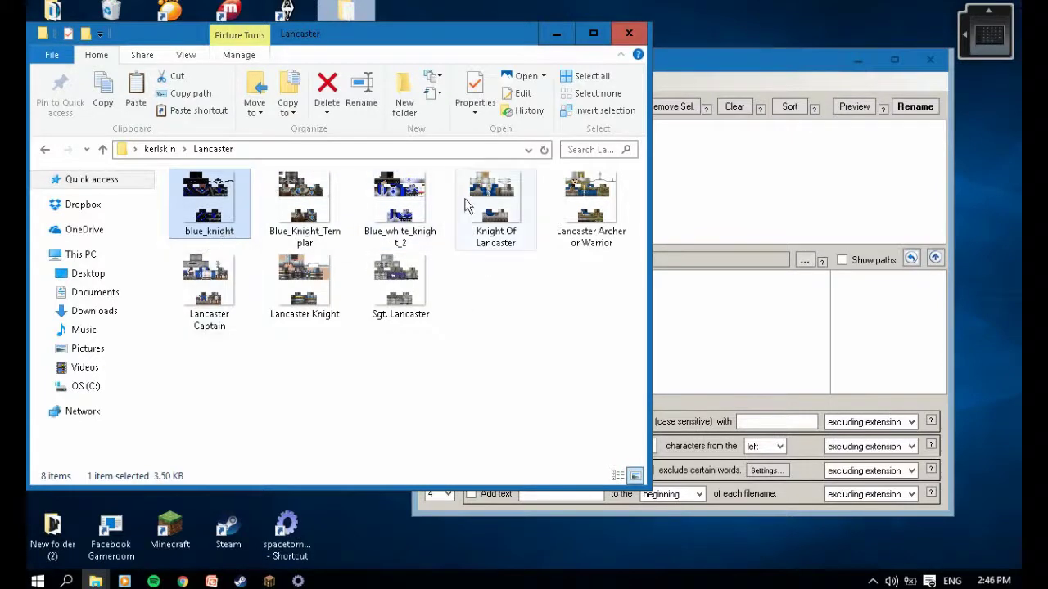
click(45, 150)
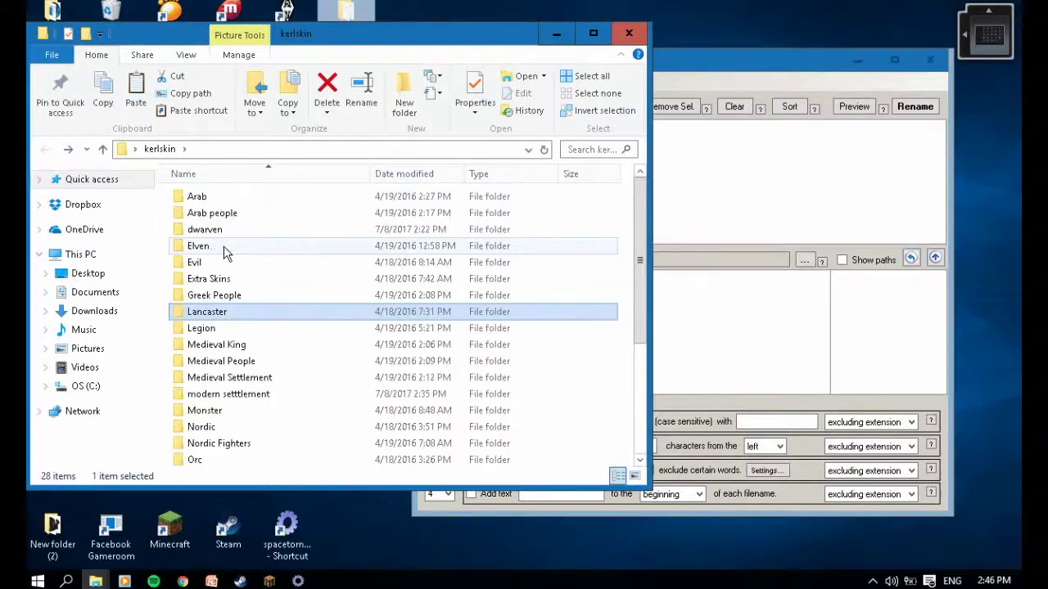
- Look through the Extra Skins folder, then return to the kerlskin folder list
scroll(225, 279, down, 3)
scroll(237, 286, up, 5)
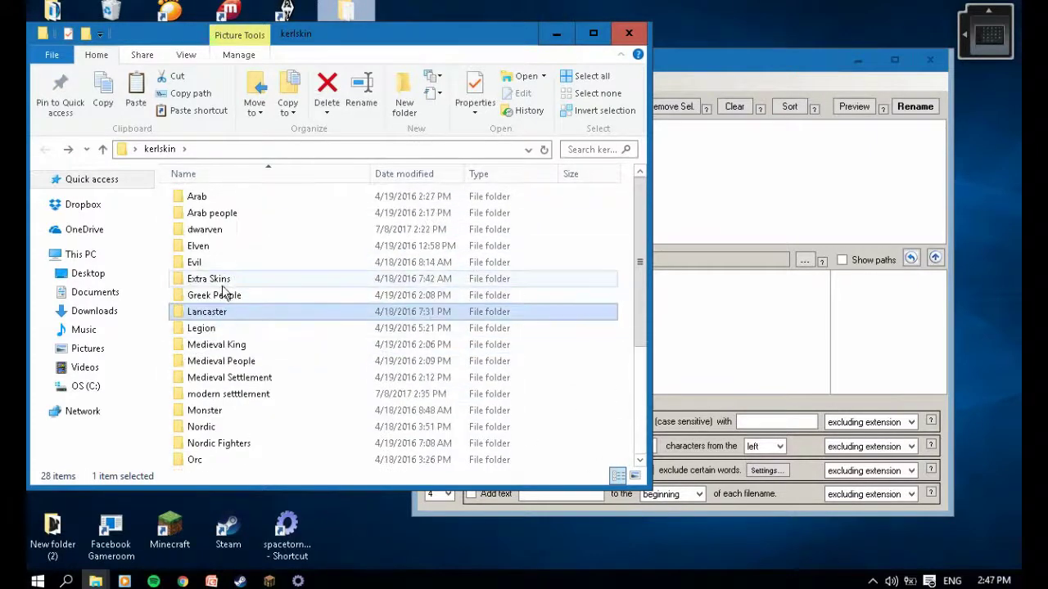
click(224, 282)
double_click(223, 282)
scroll(270, 257, down, 3)
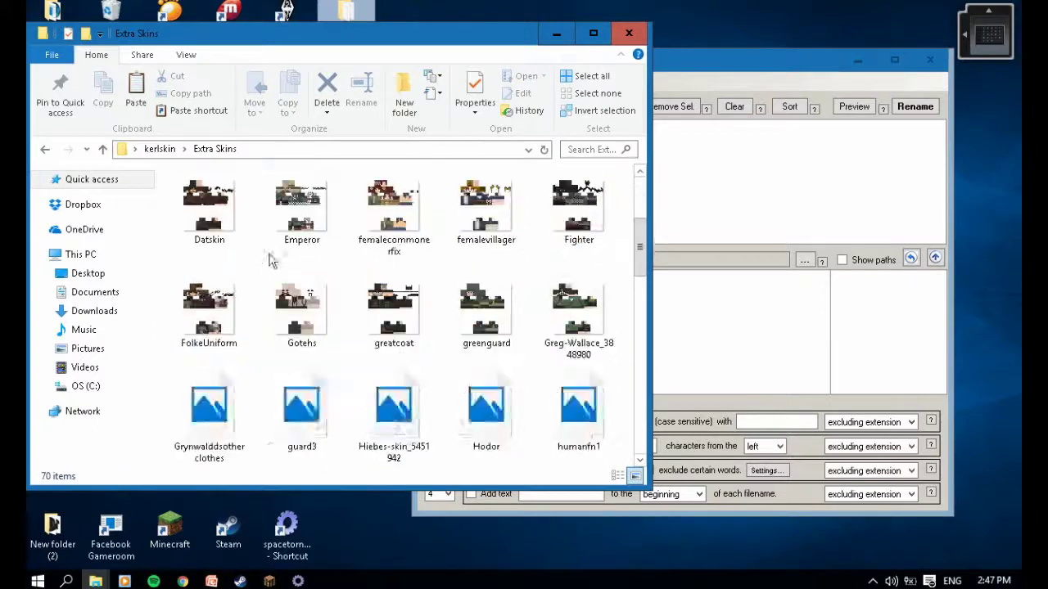
scroll(346, 331, down, 8)
scroll(339, 334, up, 8)
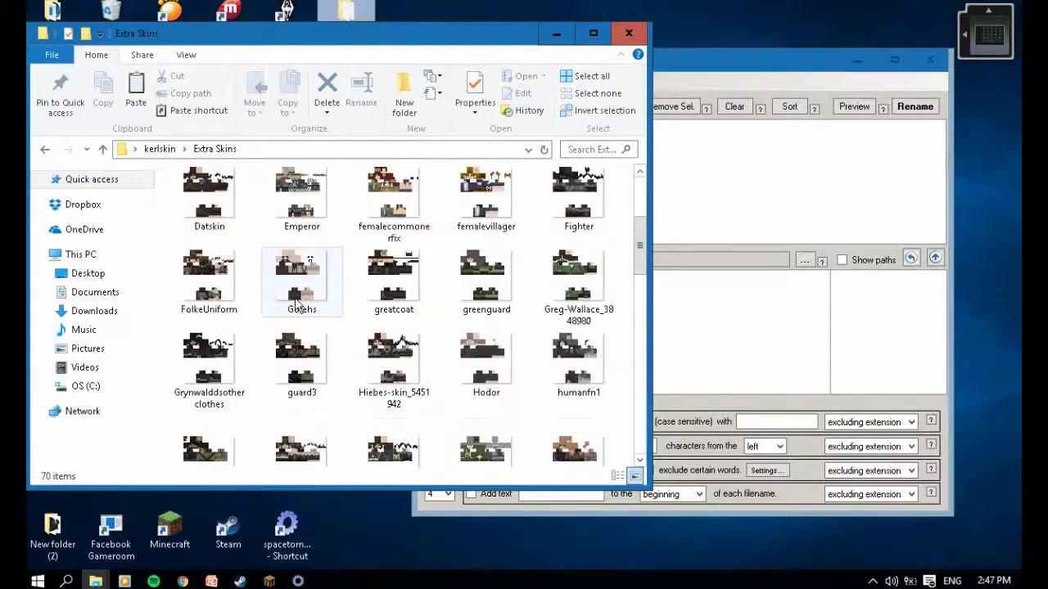
scroll(296, 304, up, 3)
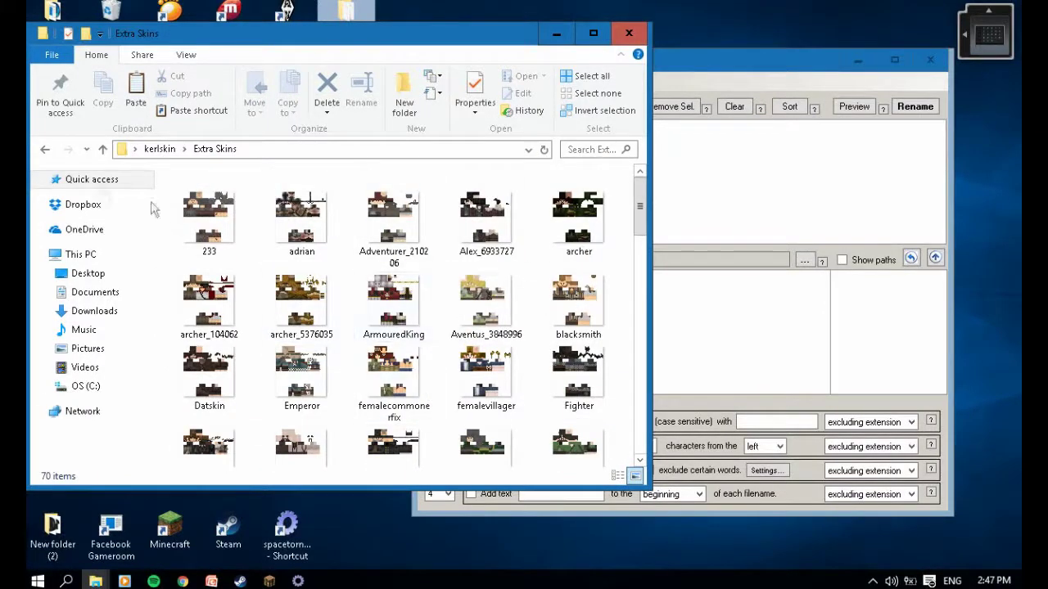
click(45, 149)
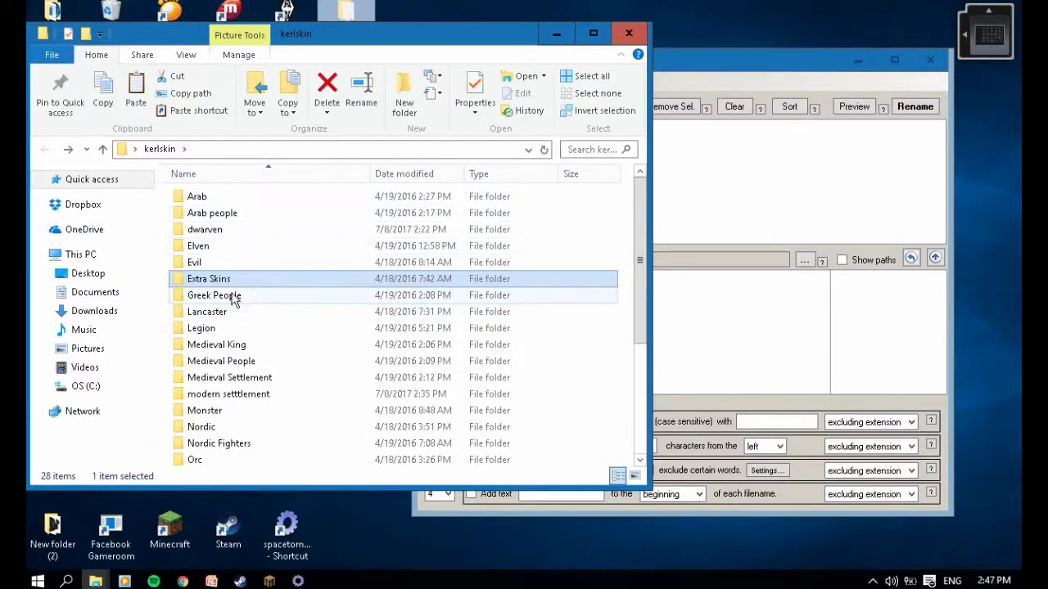
- Open the Elven skins folder, scroll through it, and go back to kerlskin
drag(273, 286, 203, 255)
double_click(203, 260)
scroll(410, 324, down, 4)
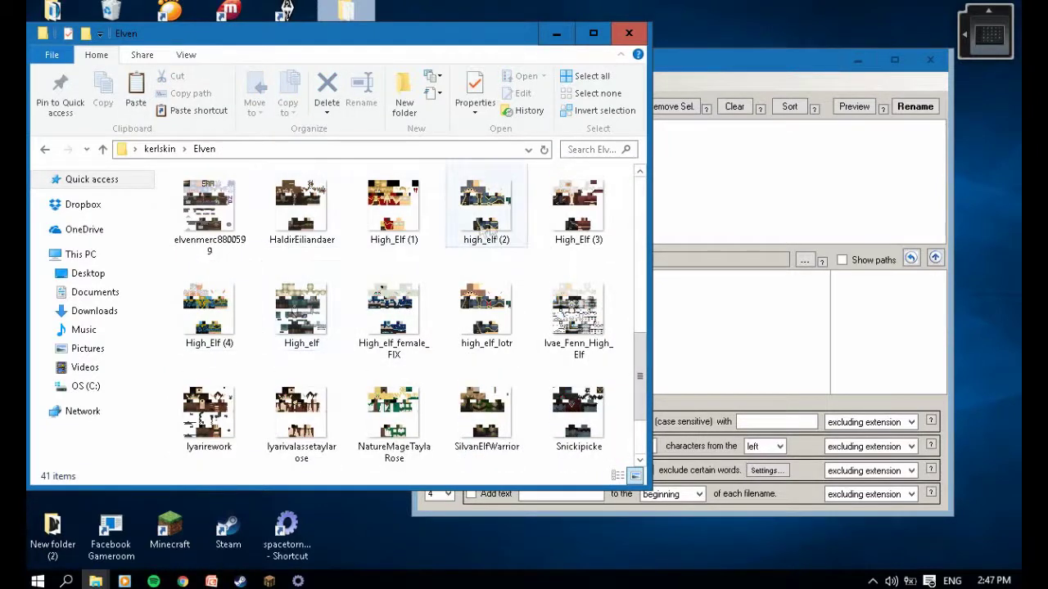
click(45, 151)
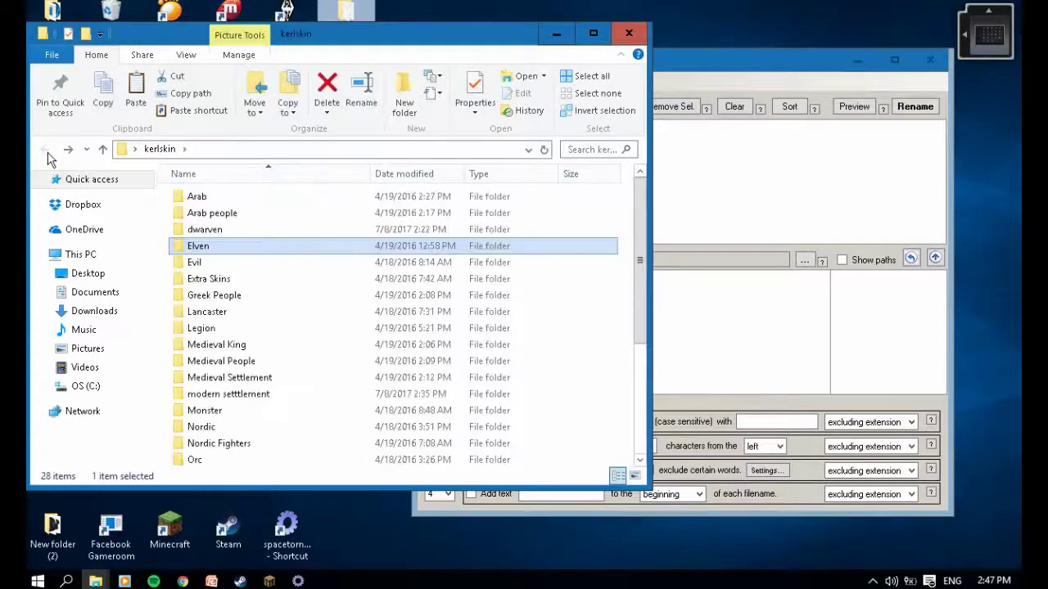
- Reopen the Elven folder from its context menu and bring the Renamer window forward
right_click(267, 249)
click(238, 252)
double_click(237, 248)
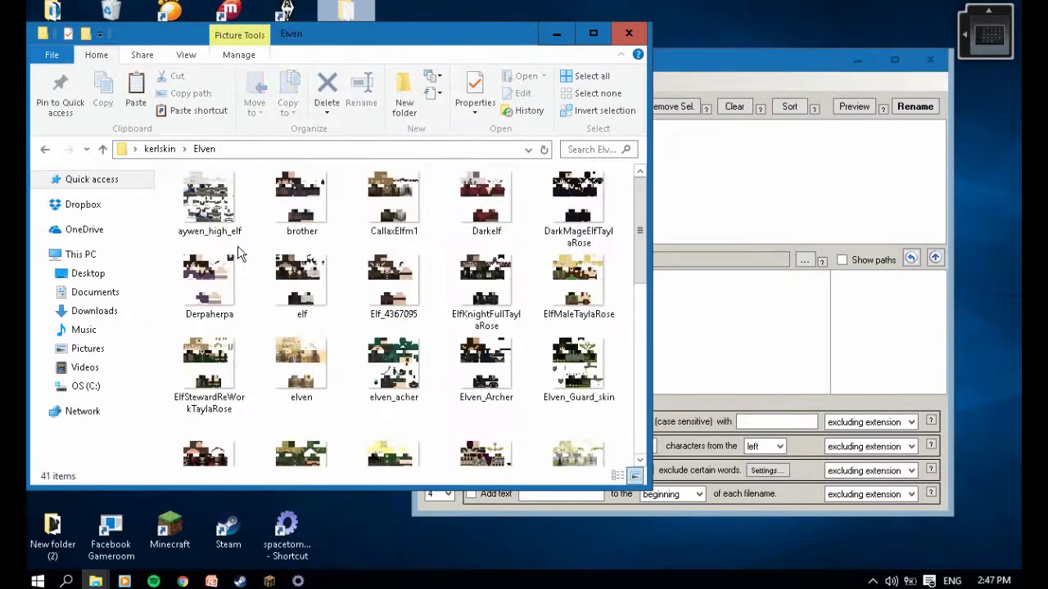
scroll(266, 262, down, 4)
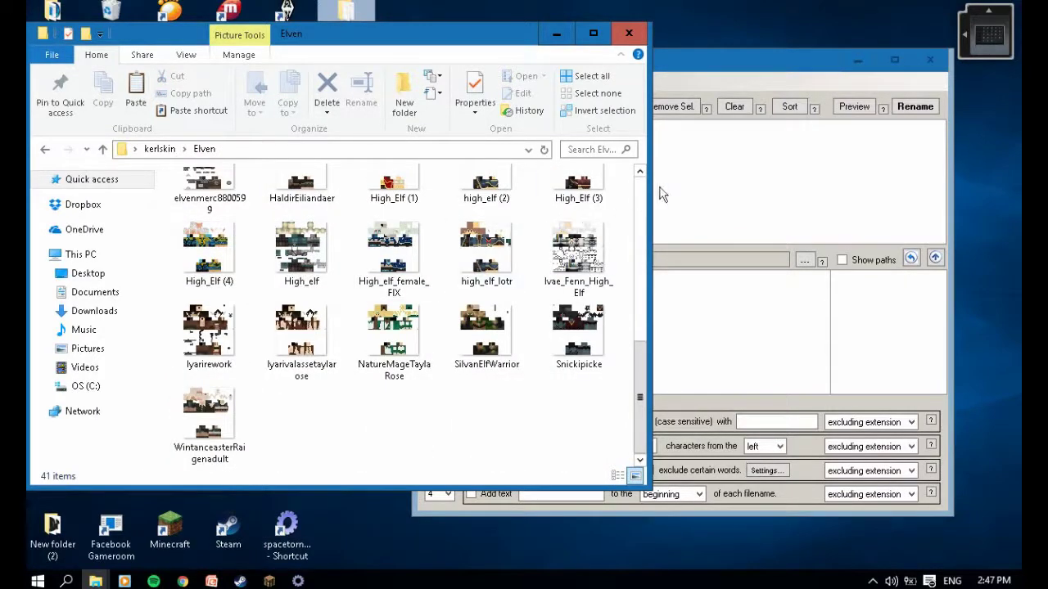
click(766, 72)
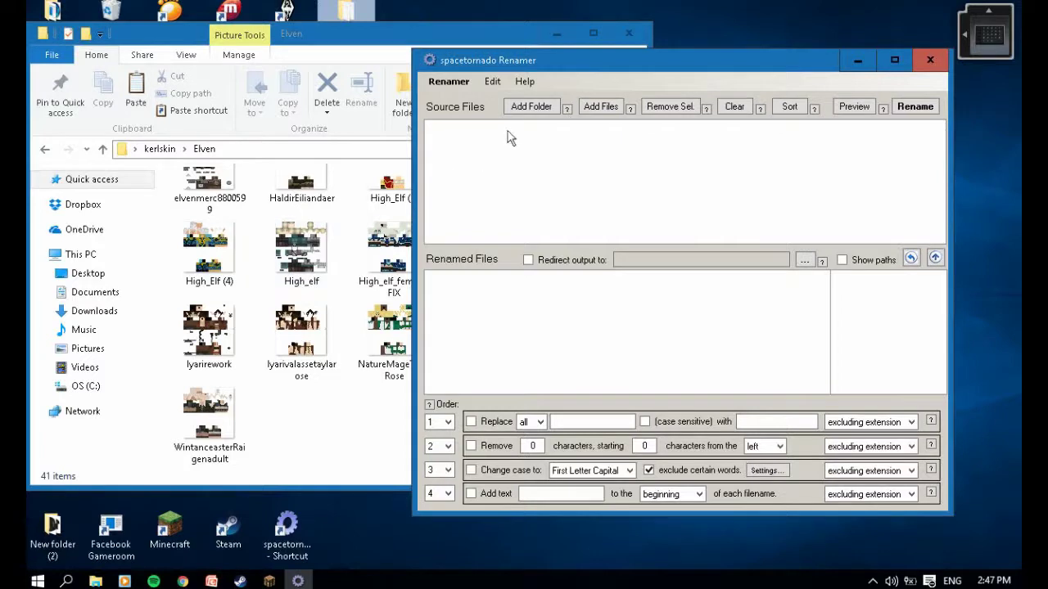
- Add kerlskin's Medieval Settlement folder as the Renamer's source folder
click(543, 107)
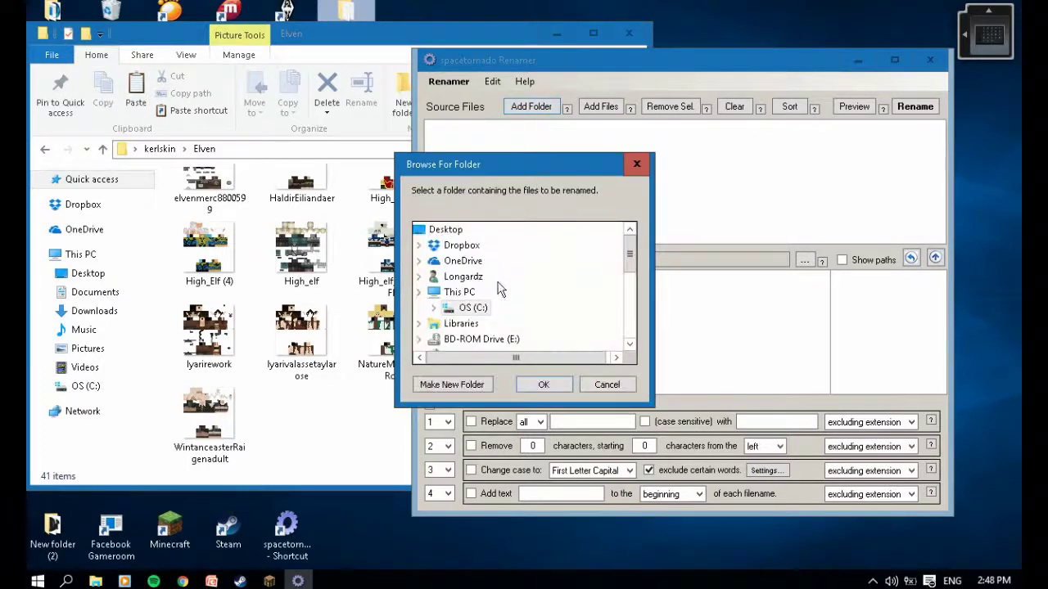
drag(626, 263, 628, 316)
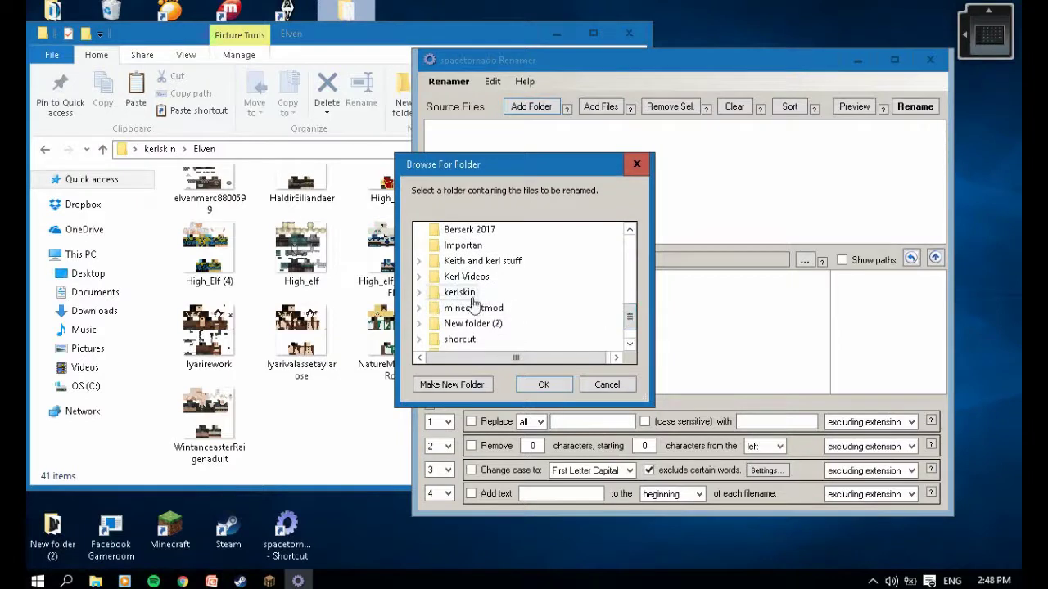
click(420, 292)
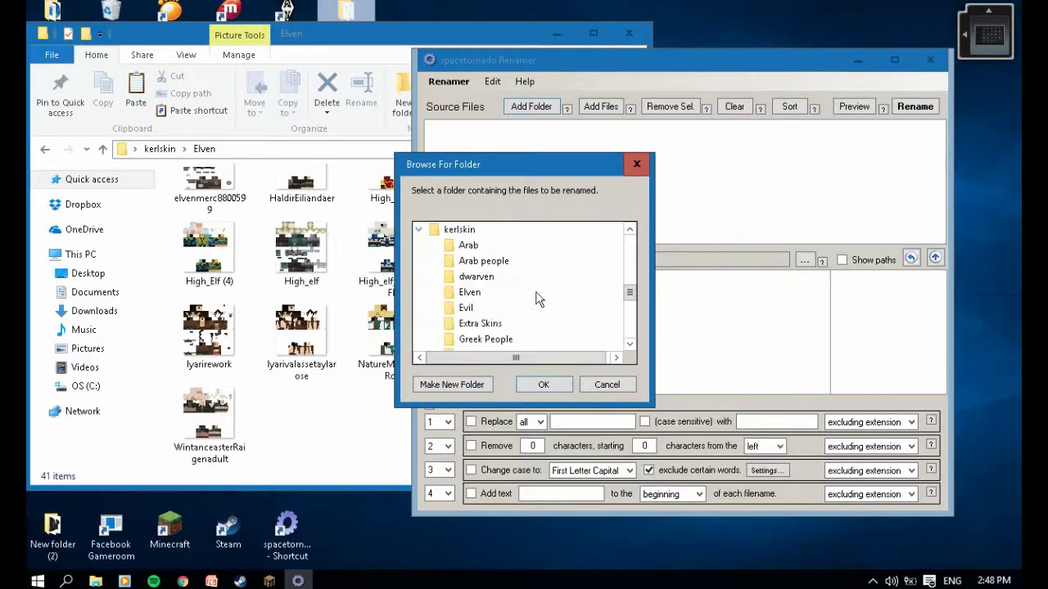
scroll(535, 296, down, 5)
scroll(509, 321, up, 3)
scroll(502, 322, down, 1)
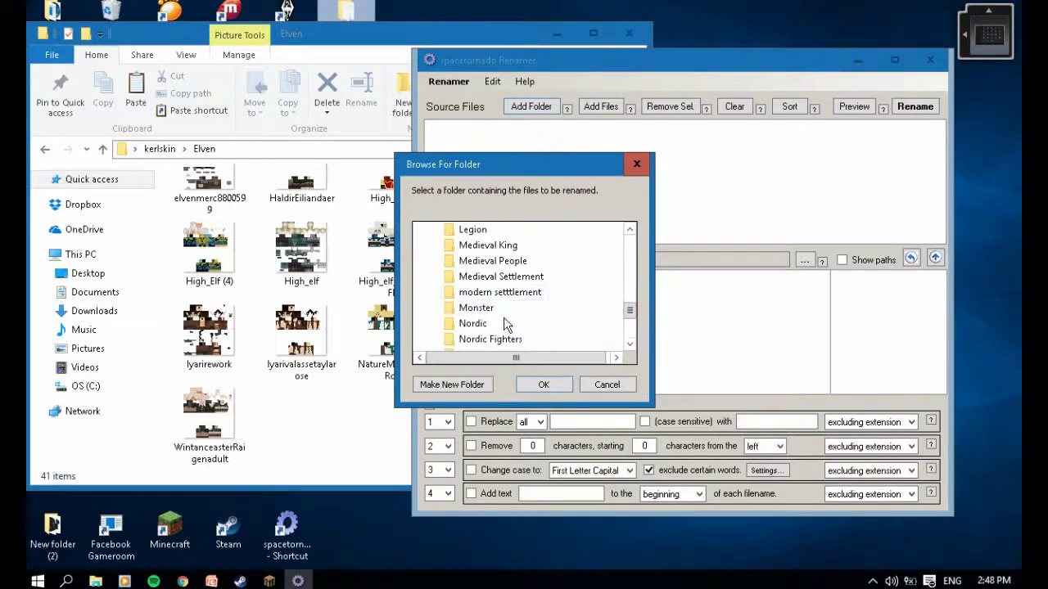
click(511, 280)
click(541, 384)
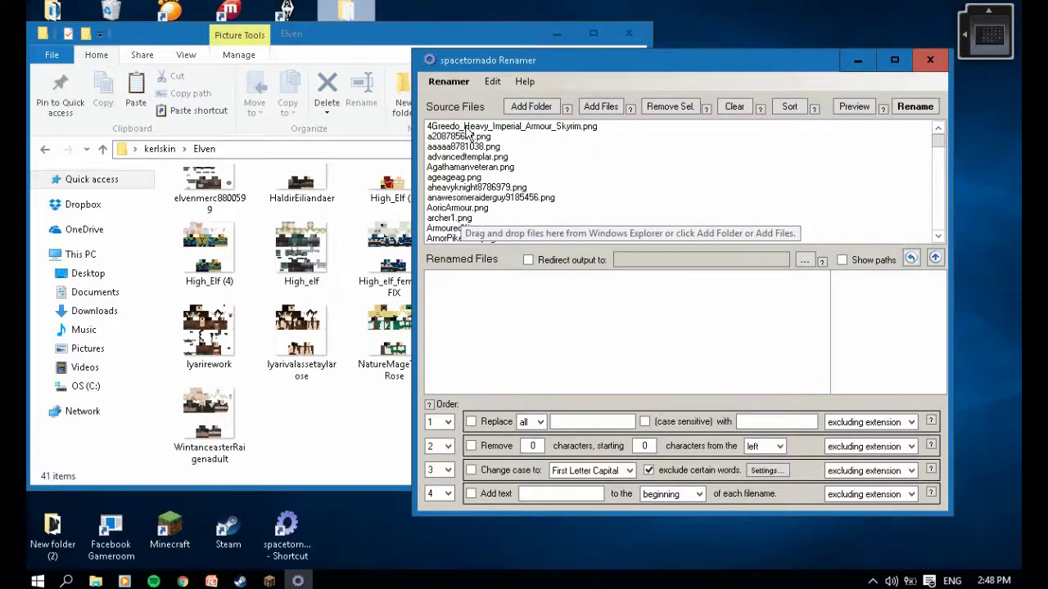
- Select the first source files, including aaaaa8781038.png and advancedtemplar.png
mouse_move(469, 134)
mouse_down()
mouse_move(468, 164)
mouse_move(470, 135)
mouse_up()
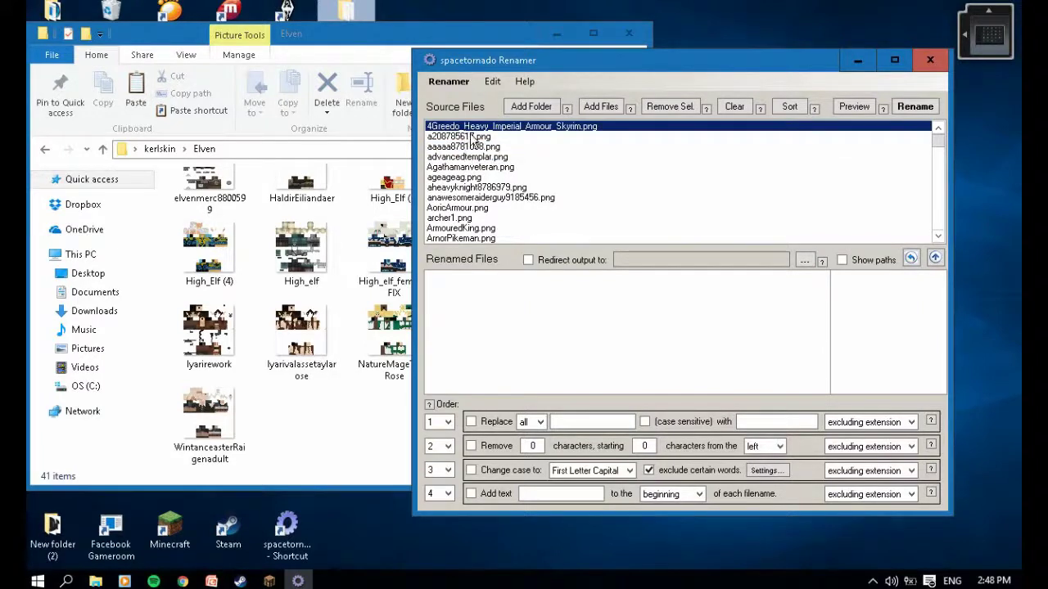
click(467, 137)
click(465, 147)
click(466, 157)
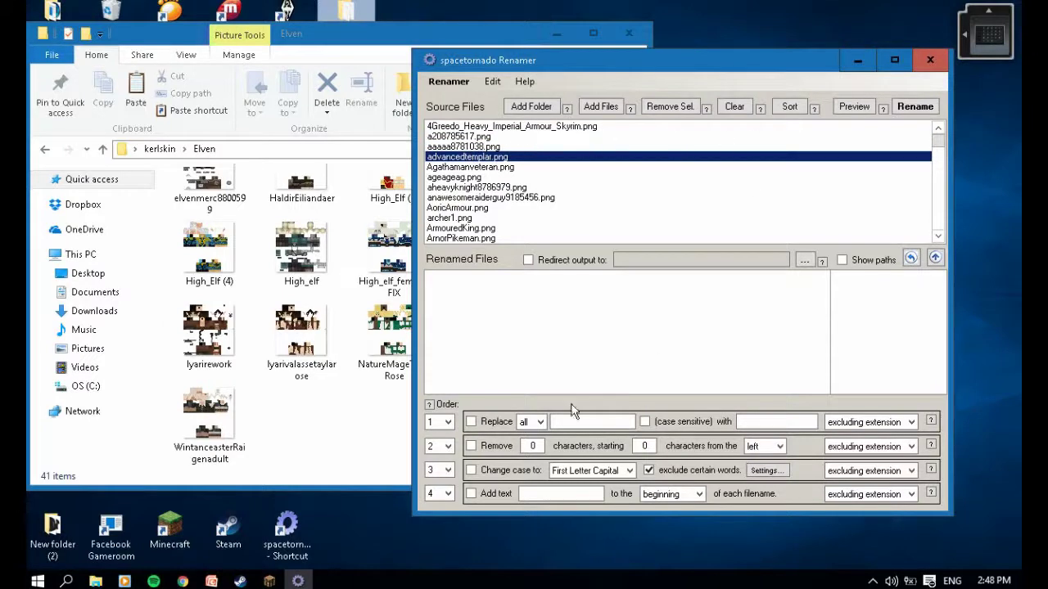
- Enable the change-case rule set to all lowercase and preview the new names
click(473, 471)
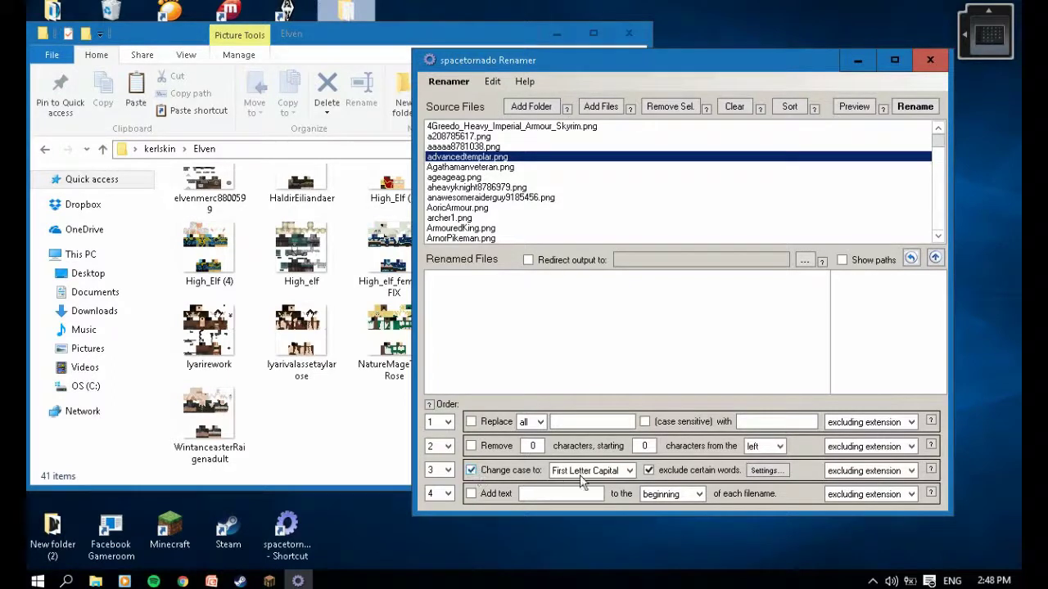
click(625, 474)
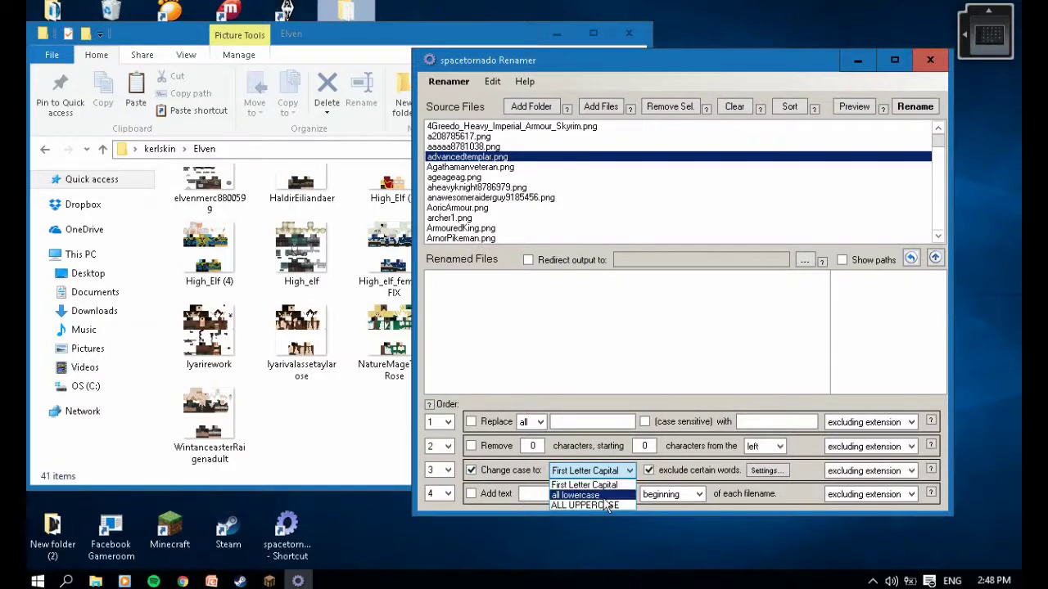
click(606, 496)
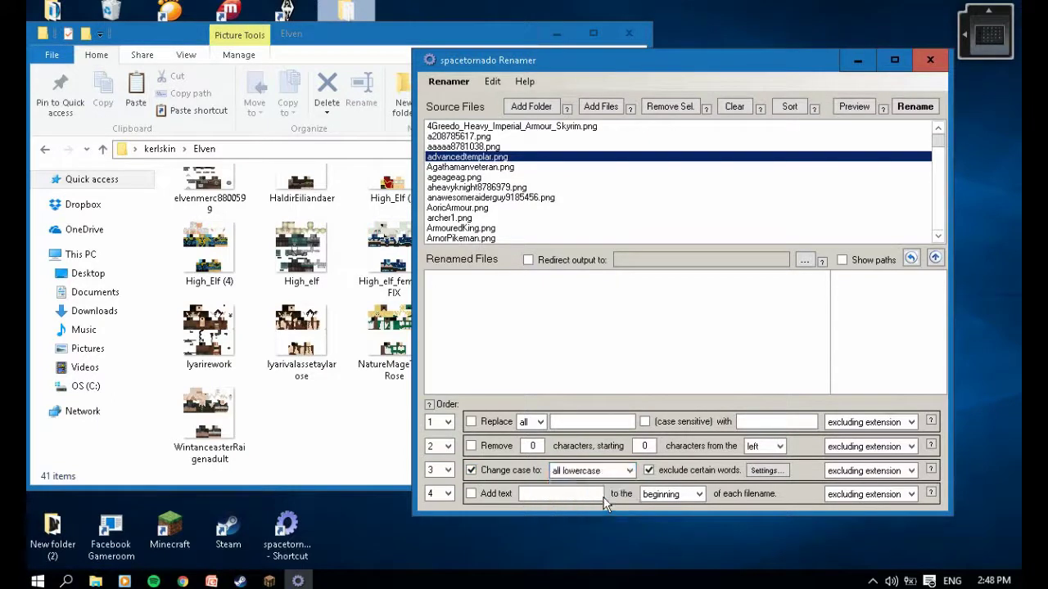
click(854, 105)
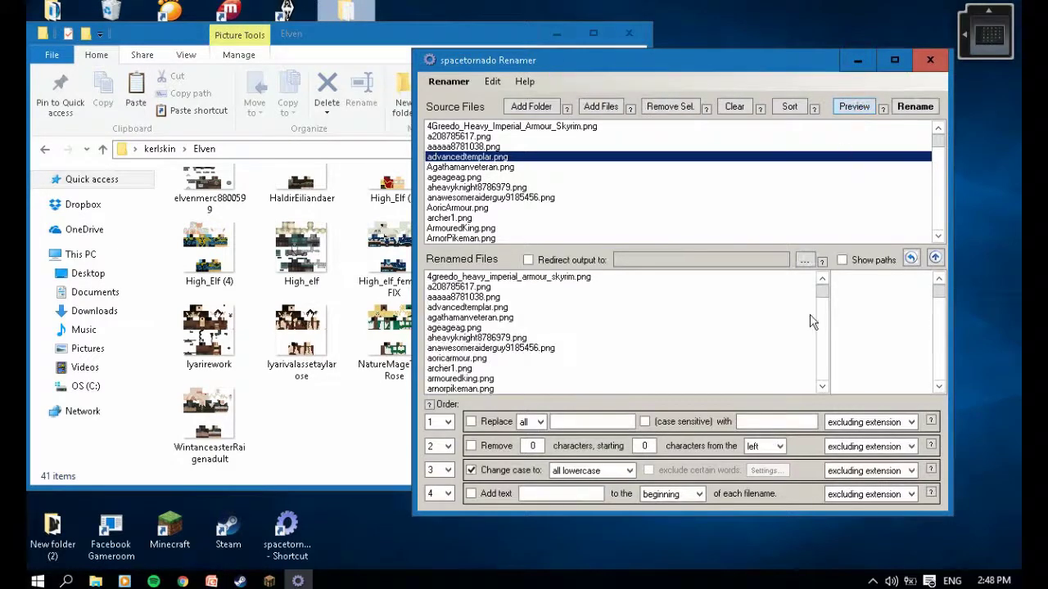
- Apply the lowercase rename to the Medieval Settlement files and close the Renamer
drag(822, 290, 824, 267)
click(931, 111)
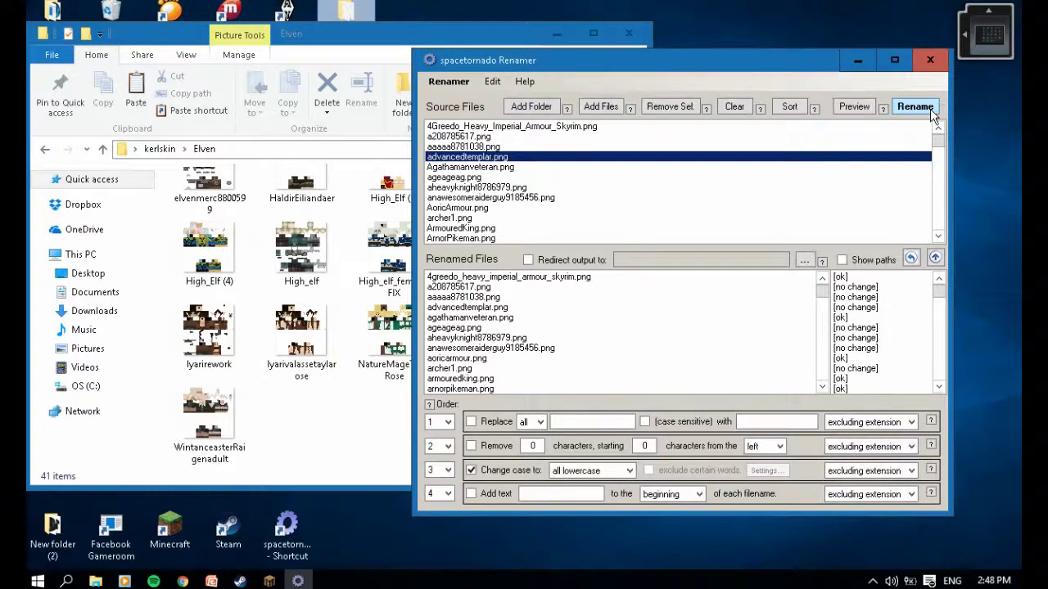
click(930, 61)
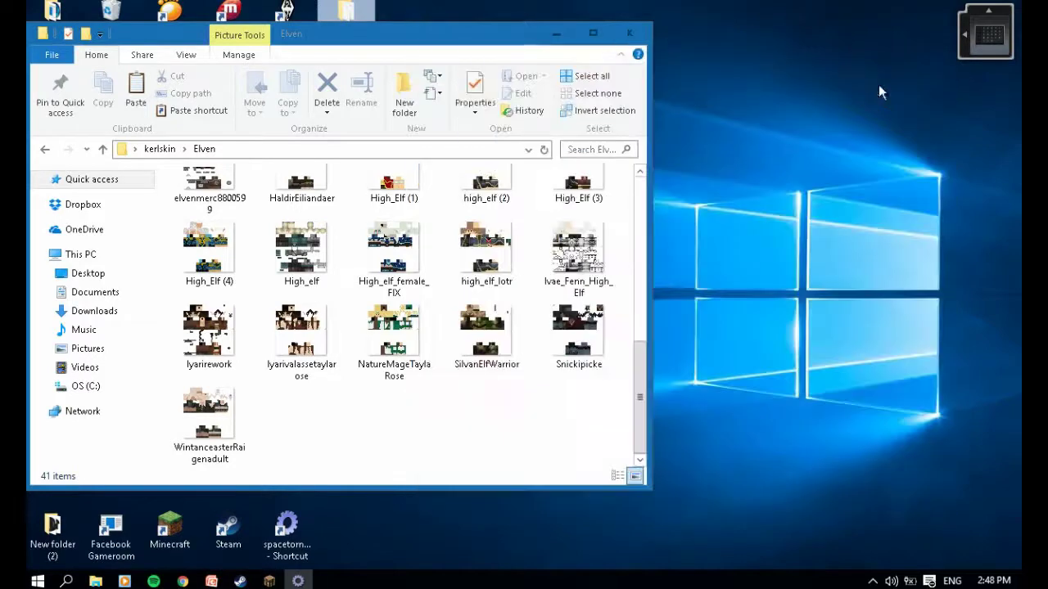
- Open Medieval Settlement and scroll through the renamed lowercase skin files
click(42, 150)
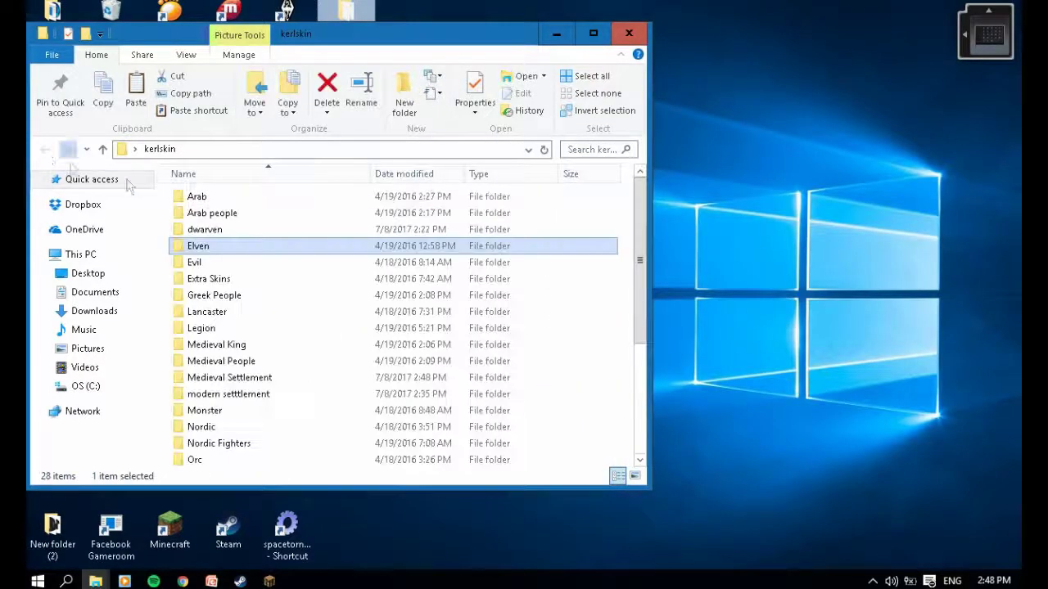
double_click(238, 382)
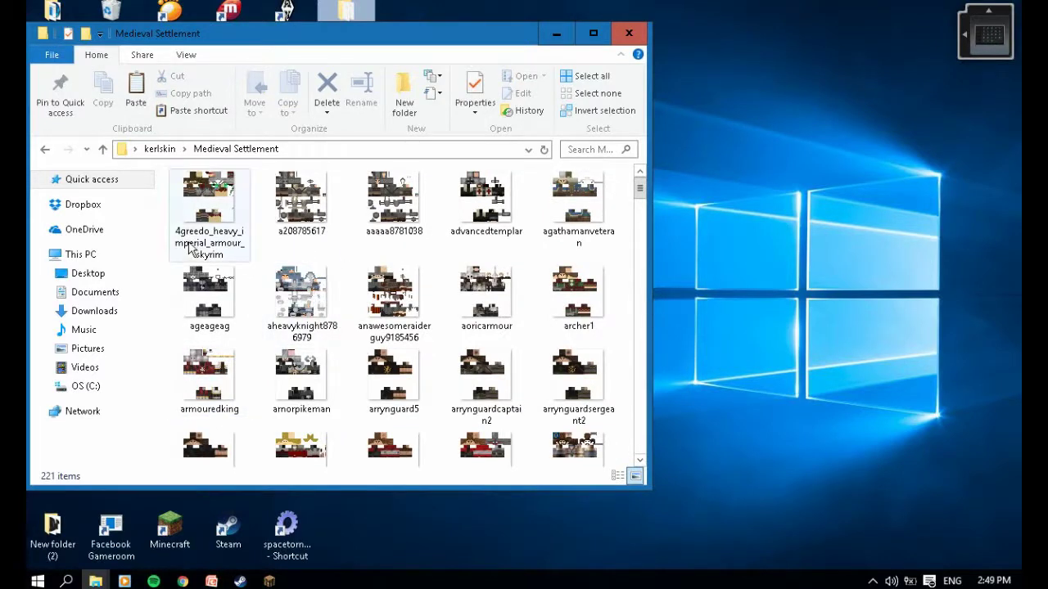
scroll(405, 277, down, 10)
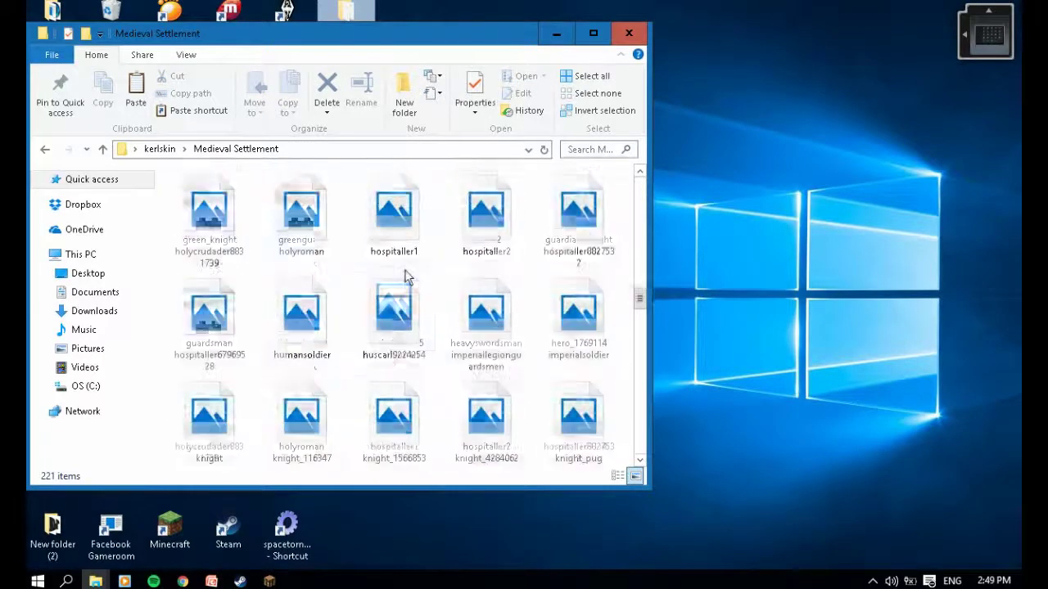
scroll(405, 279, down, 20)
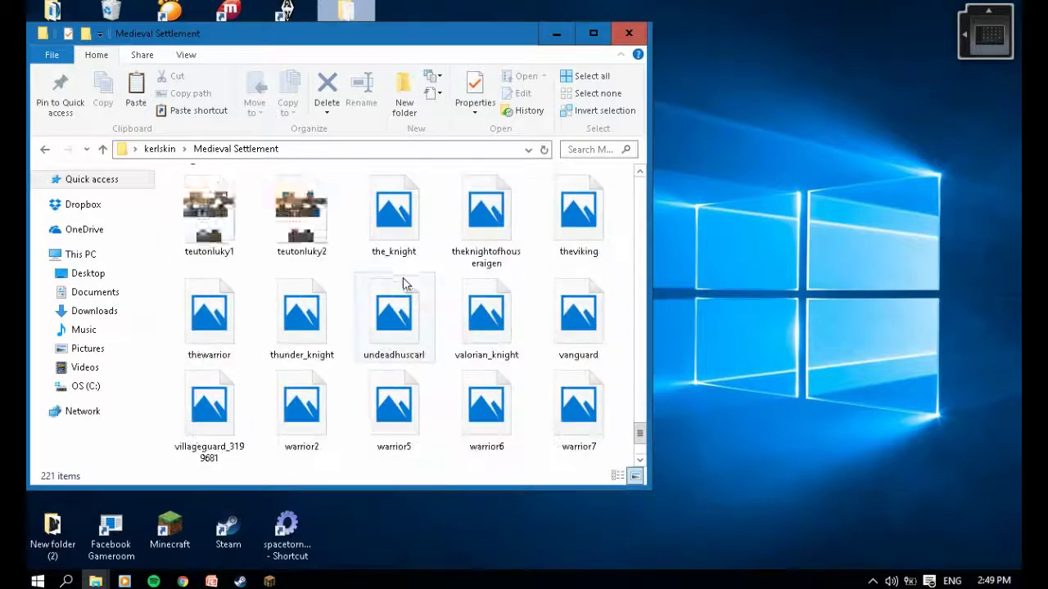
scroll(403, 284, down, 3)
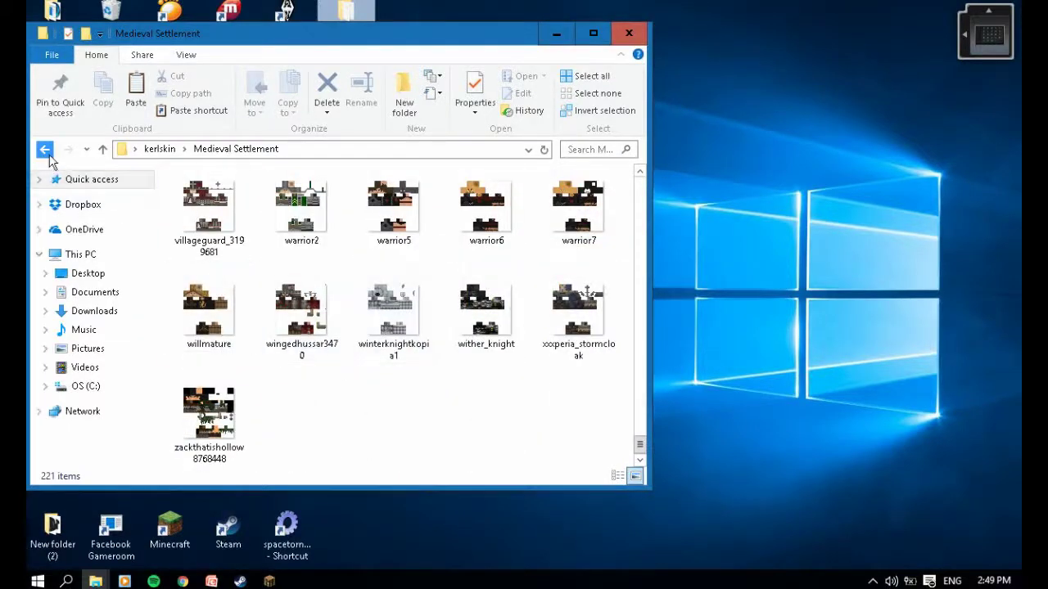
- Return to the kerlskin folder and move its window to the right
click(45, 150)
click(97, 578)
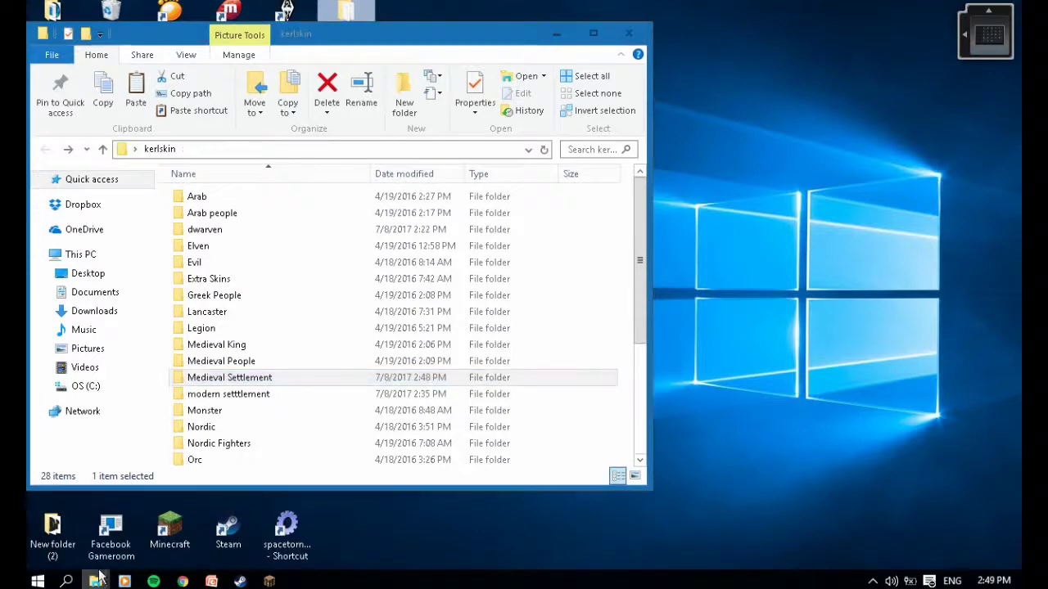
drag(425, 35, 823, 39)
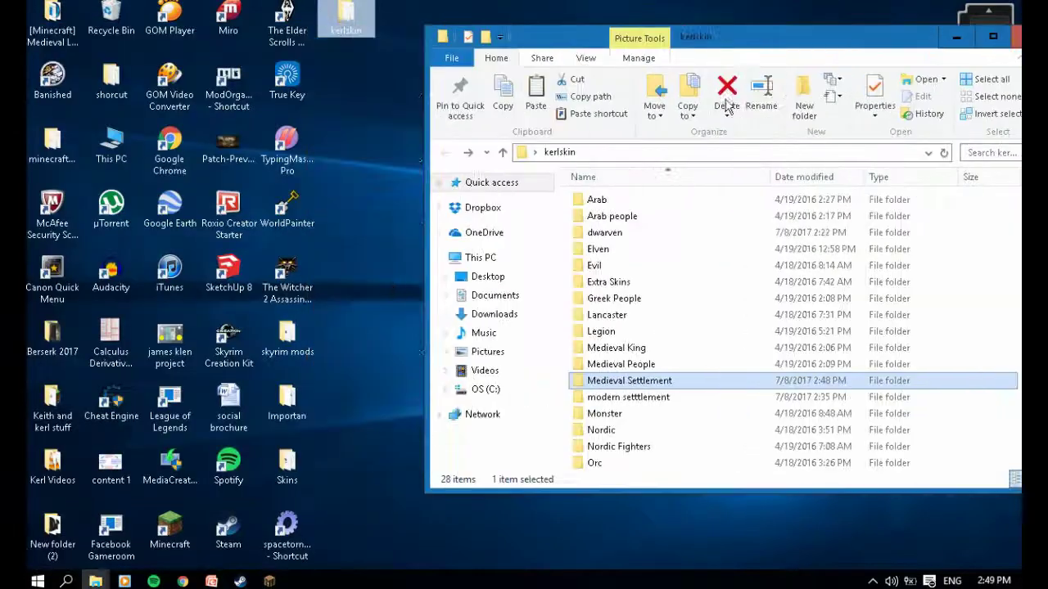
- Open a new File Explorer window and browse C:\Users into the user's profile folder
click(38, 582)
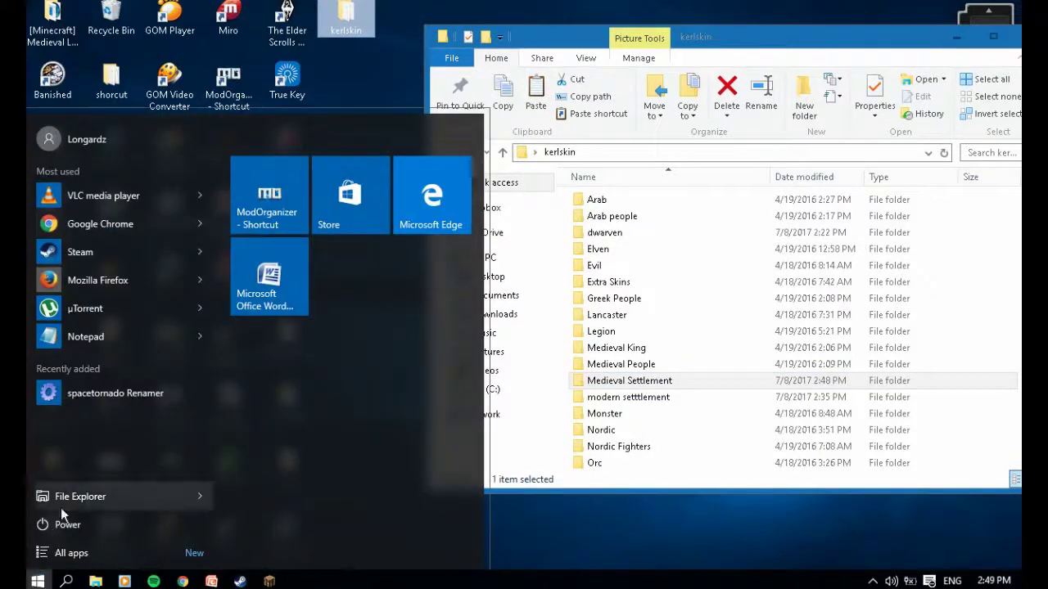
click(69, 504)
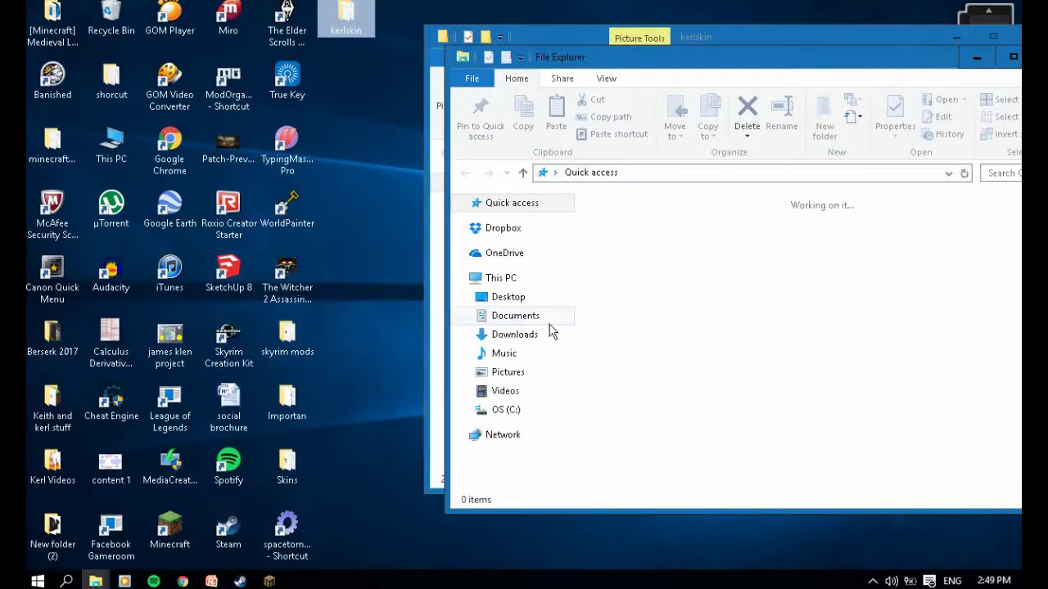
click(507, 411)
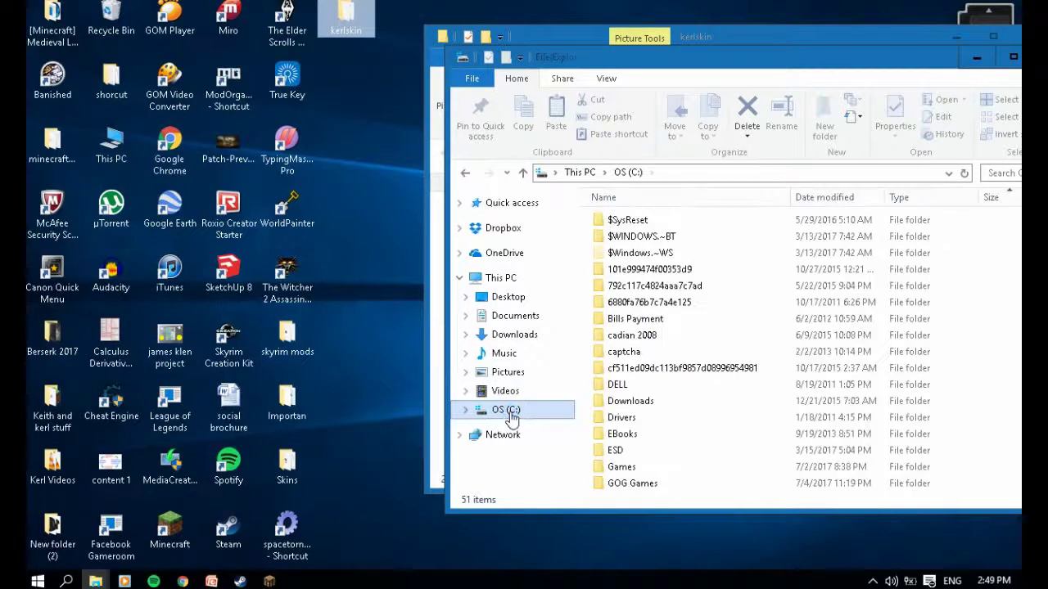
scroll(678, 404, down, 10)
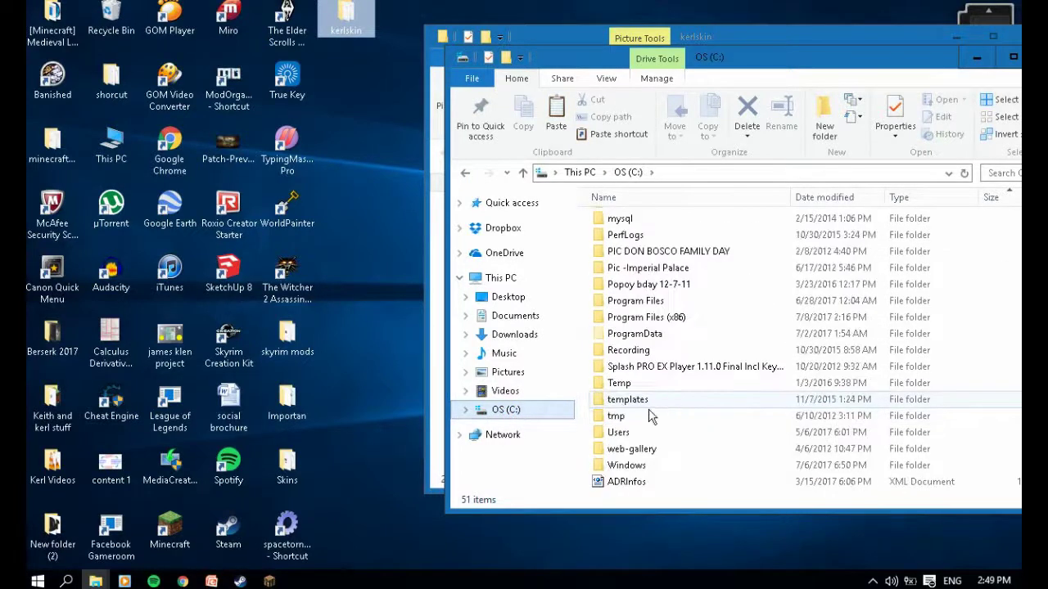
double_click(642, 432)
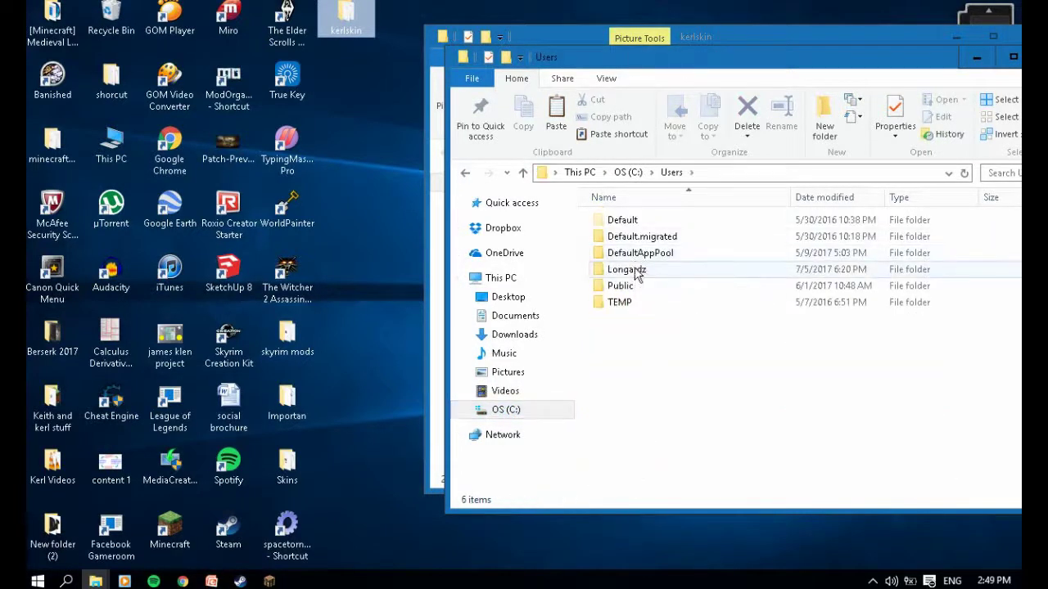
double_click(653, 271)
- Navigate through AppData\Roaming\.minecraft into the mods folder
double_click(627, 286)
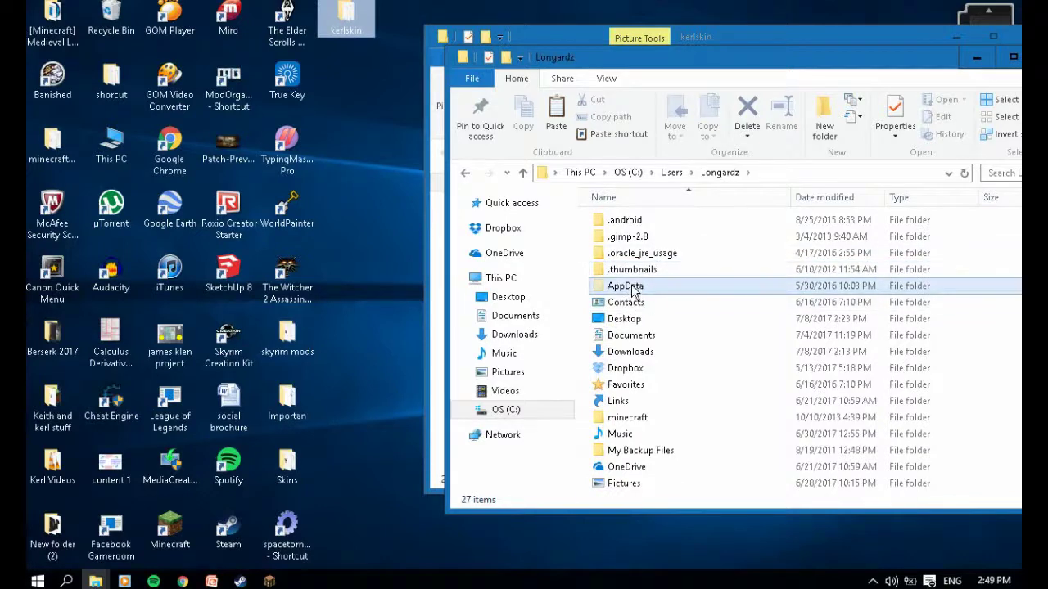
click(631, 259)
double_click(632, 255)
scroll(686, 406, down, 20)
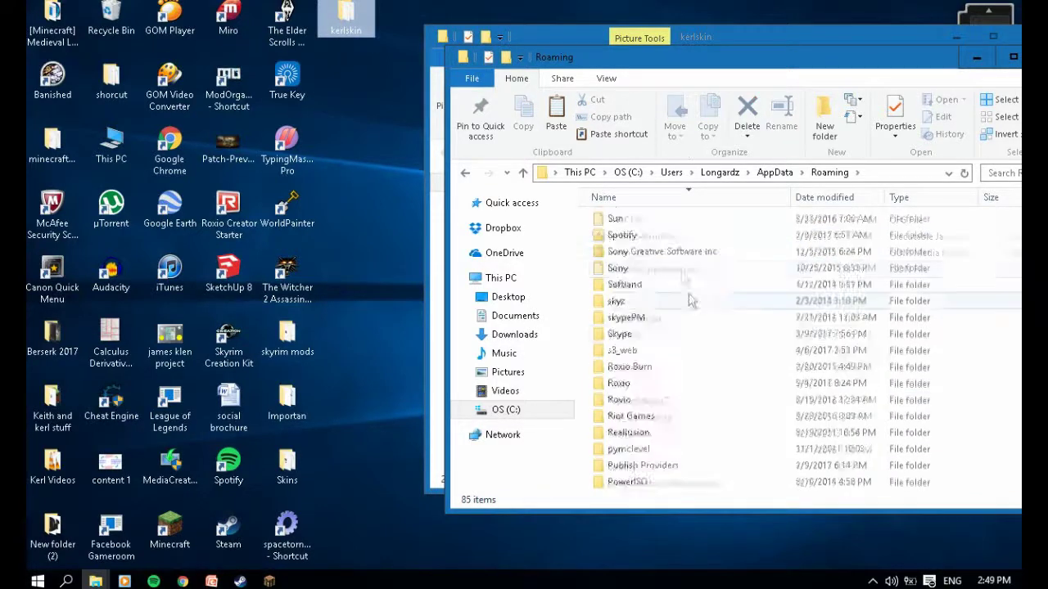
double_click(632, 482)
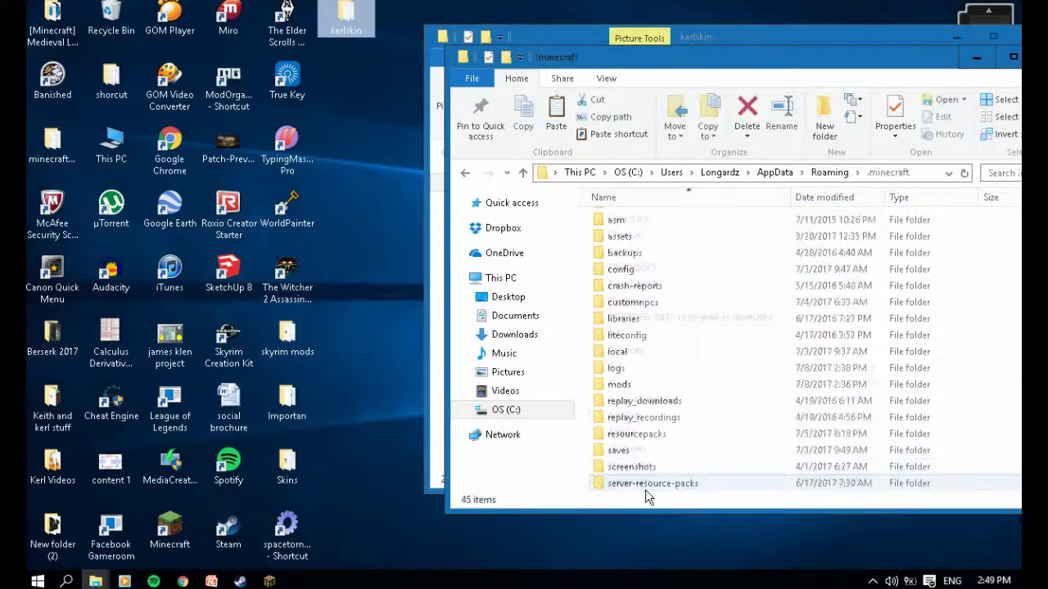
scroll(670, 357, down, 5)
scroll(669, 358, up, 5)
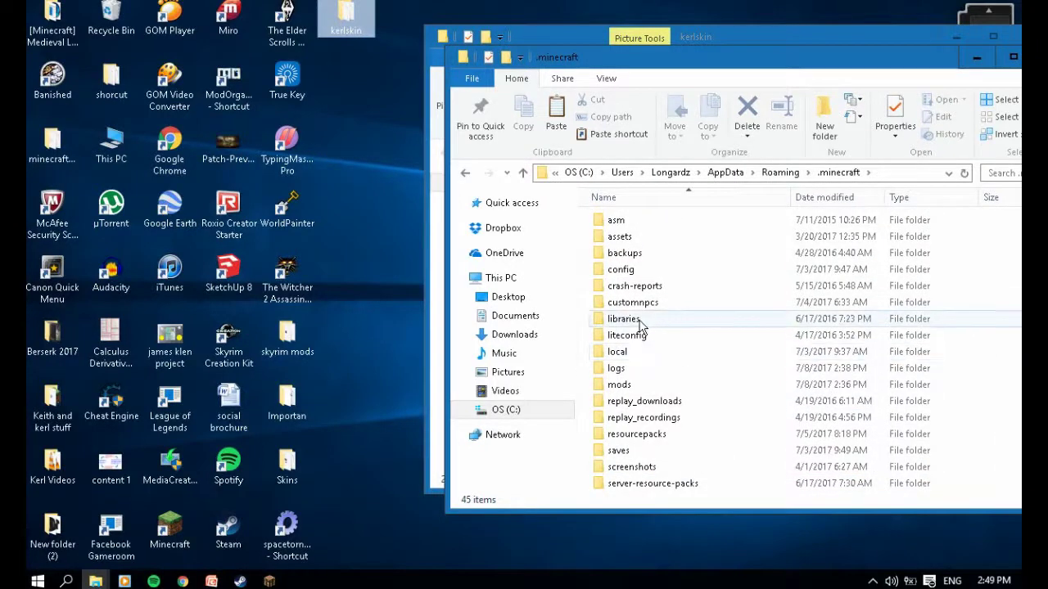
double_click(623, 385)
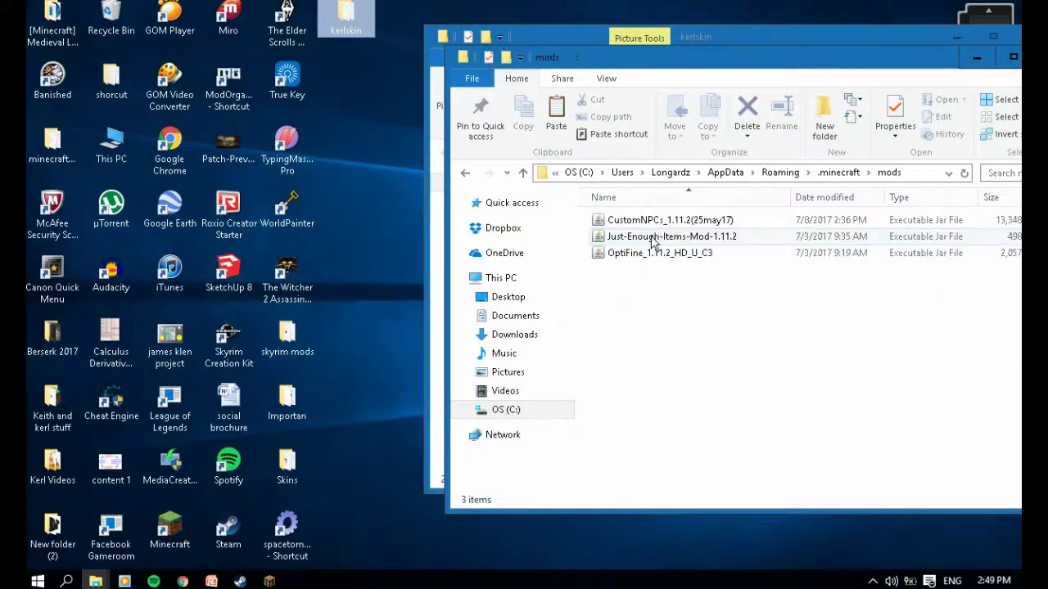
- Open the CustomNPCs_1.11.2(25may17) jar with WinRAR archiver and dismiss the licence reminder
click(658, 222)
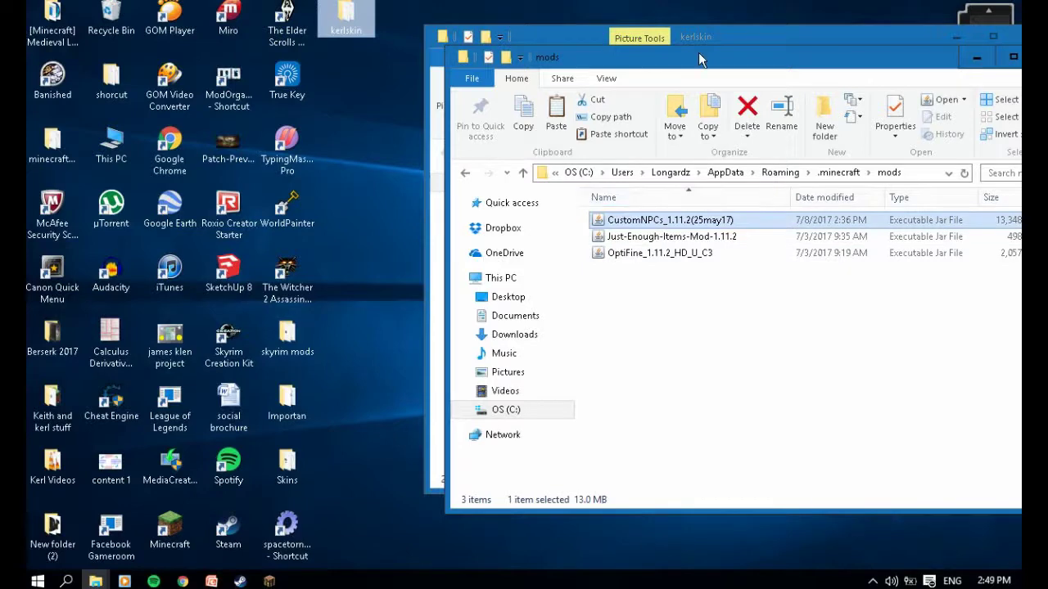
drag(679, 57, 401, 83)
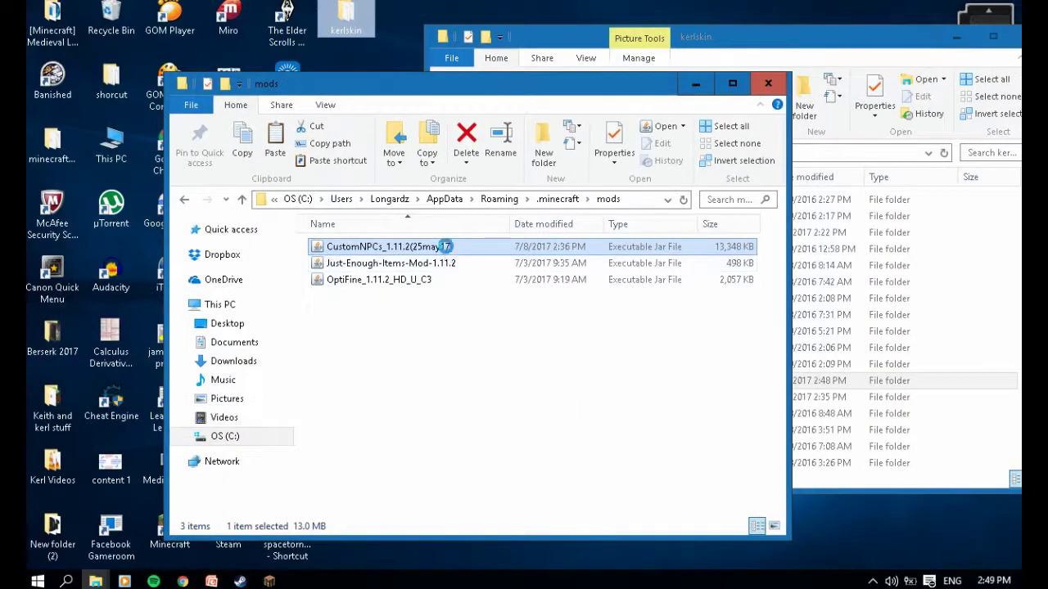
right_click(446, 250)
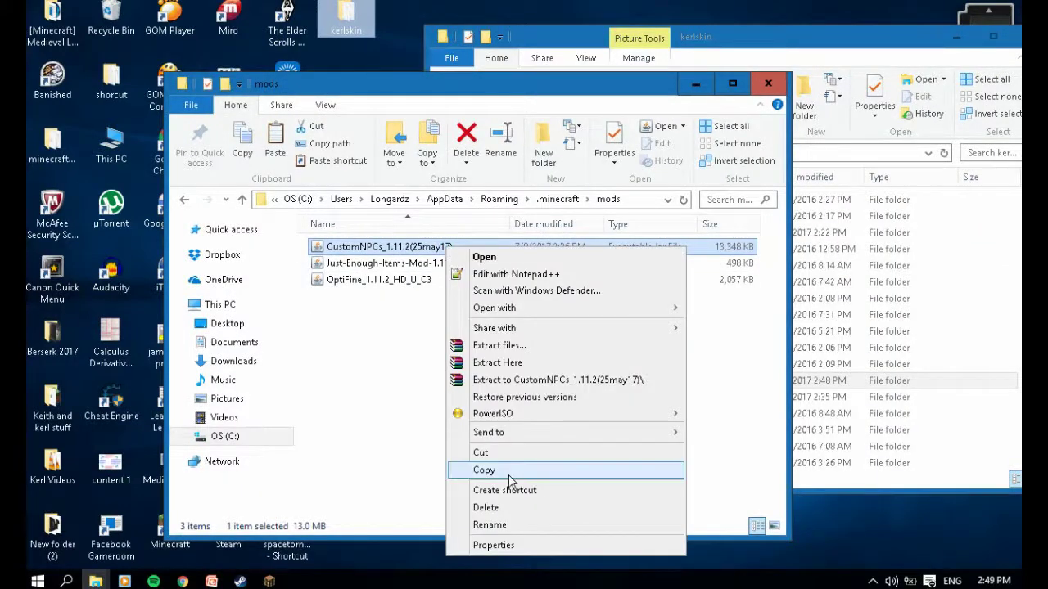
mouse_move(575, 313)
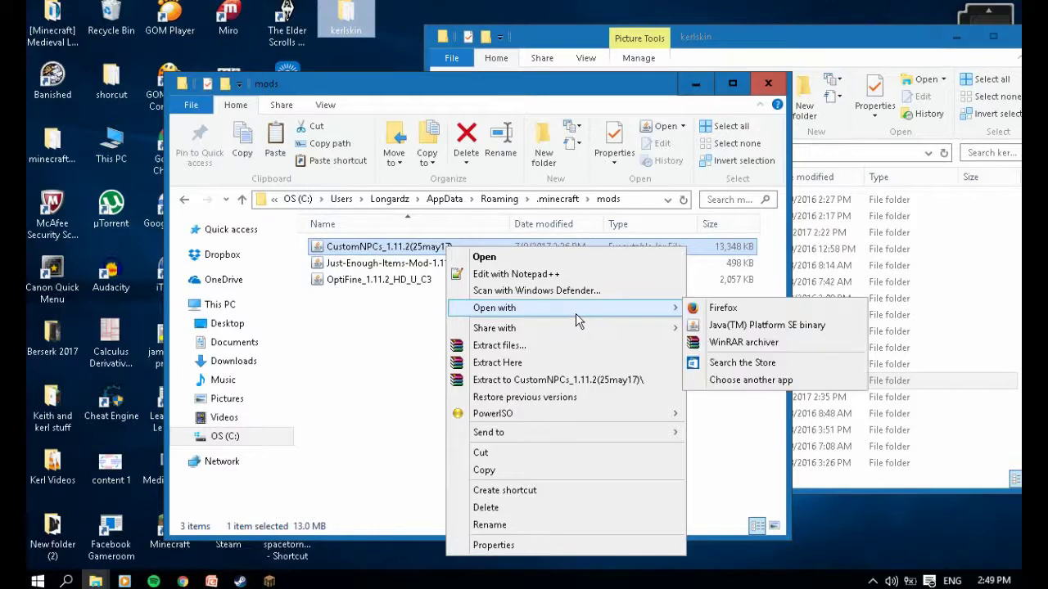
click(734, 347)
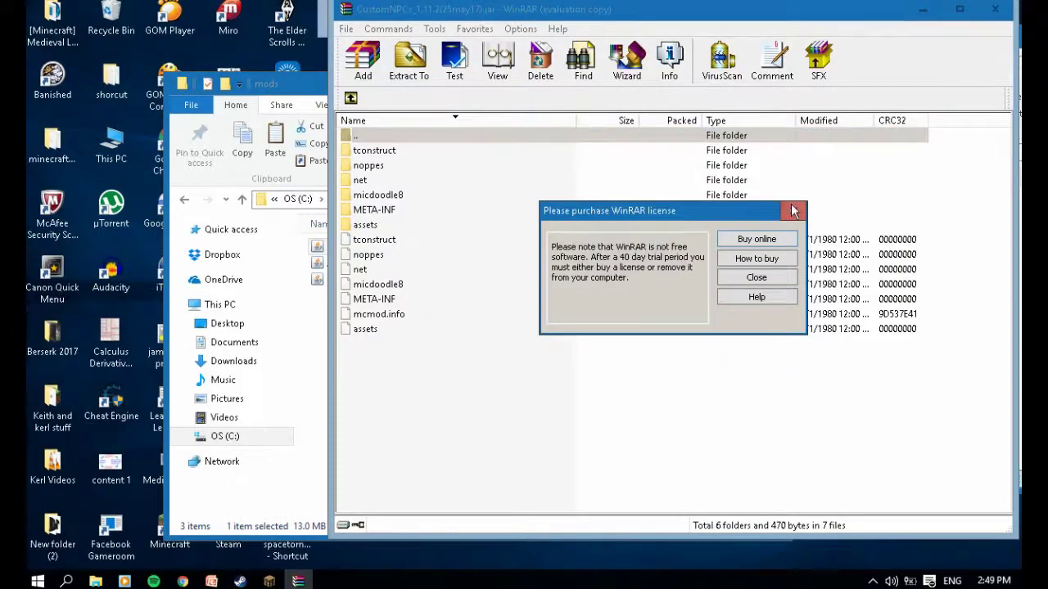
click(792, 211)
- Inside the jar, go to assets > customnpcs > textures > entity > humanmale
double_click(361, 225)
click(391, 167)
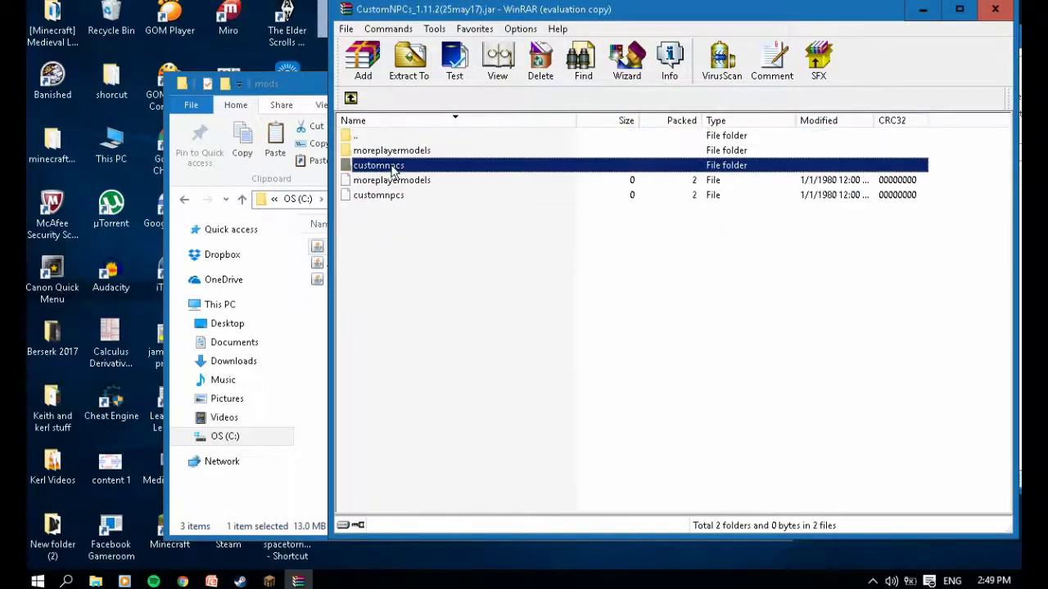
double_click(391, 167)
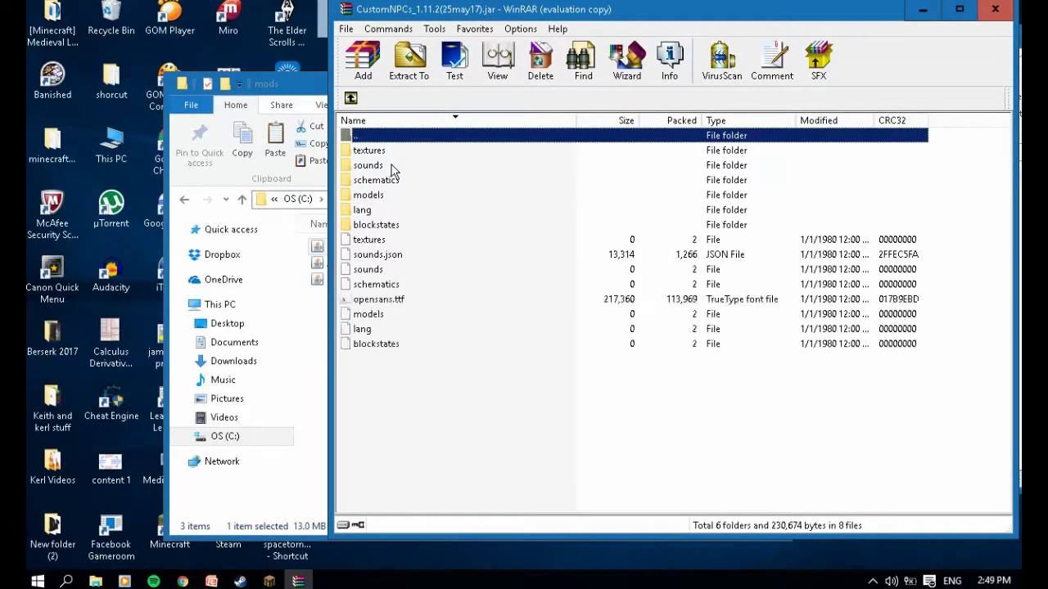
double_click(357, 137)
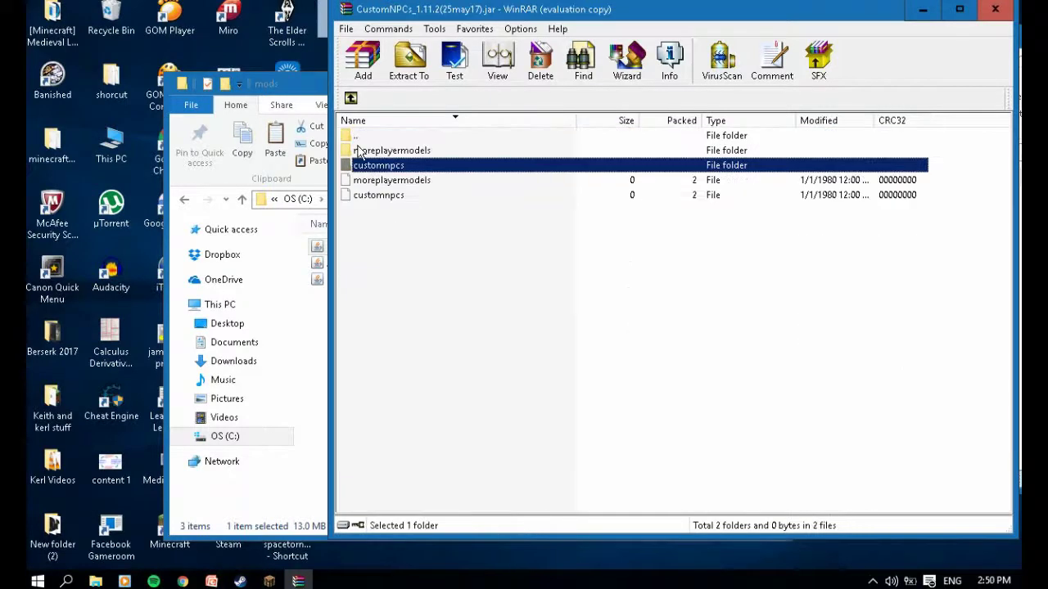
double_click(357, 138)
double_click(379, 230)
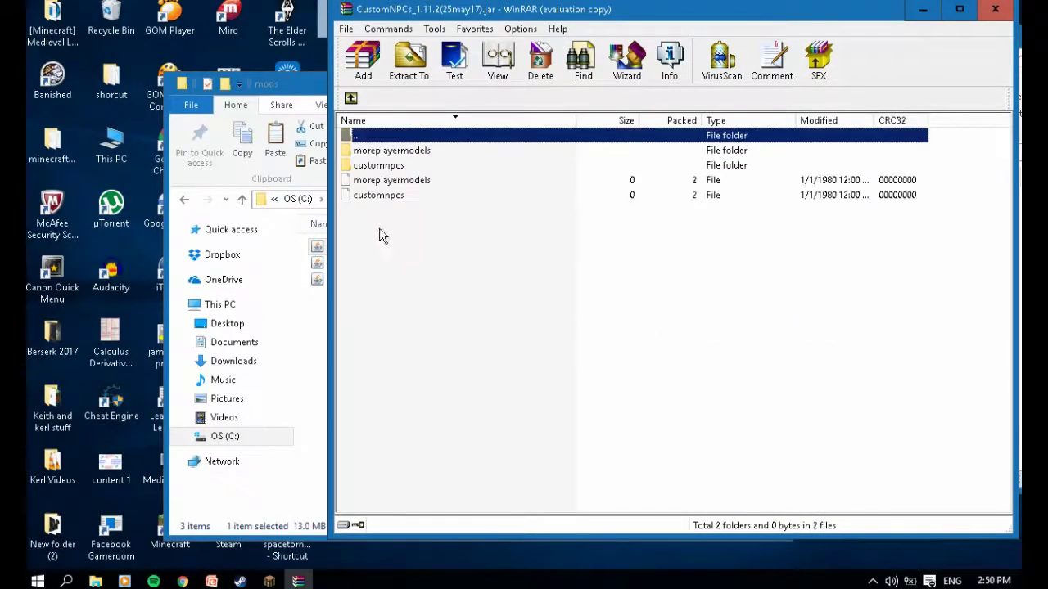
double_click(388, 163)
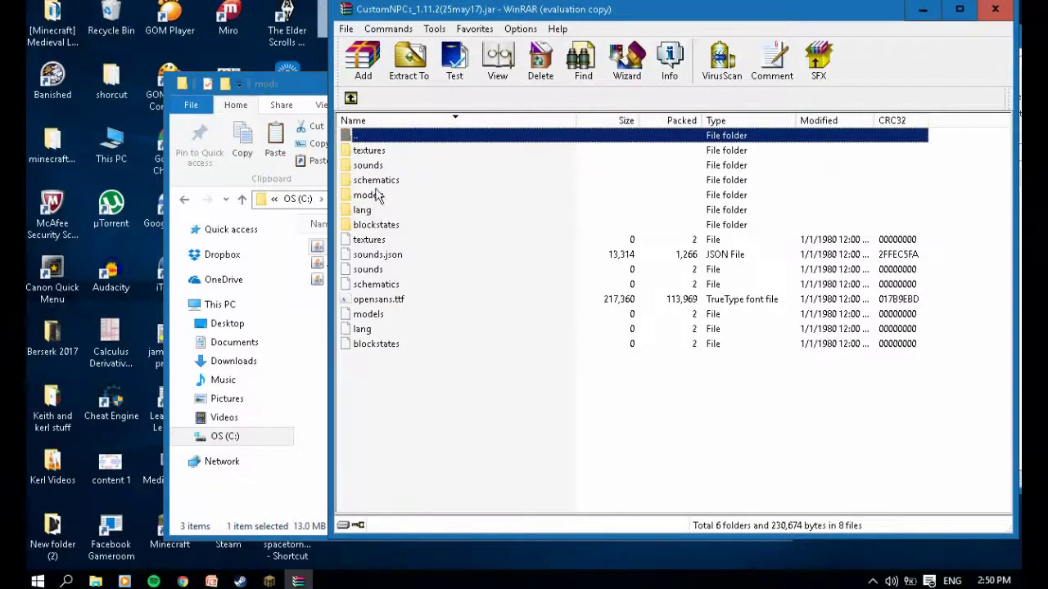
double_click(376, 152)
double_click(376, 229)
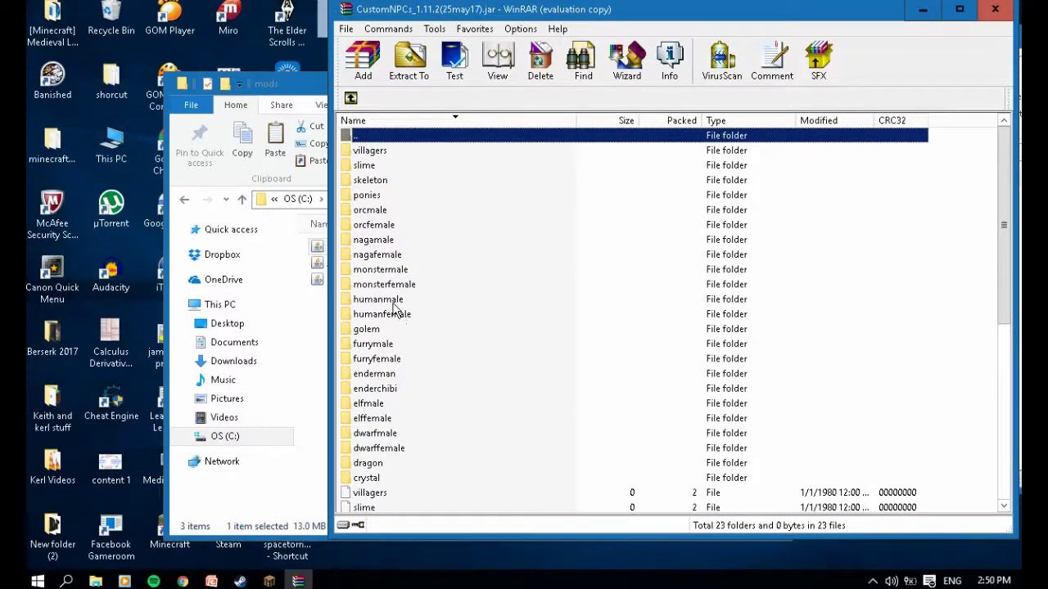
double_click(378, 300)
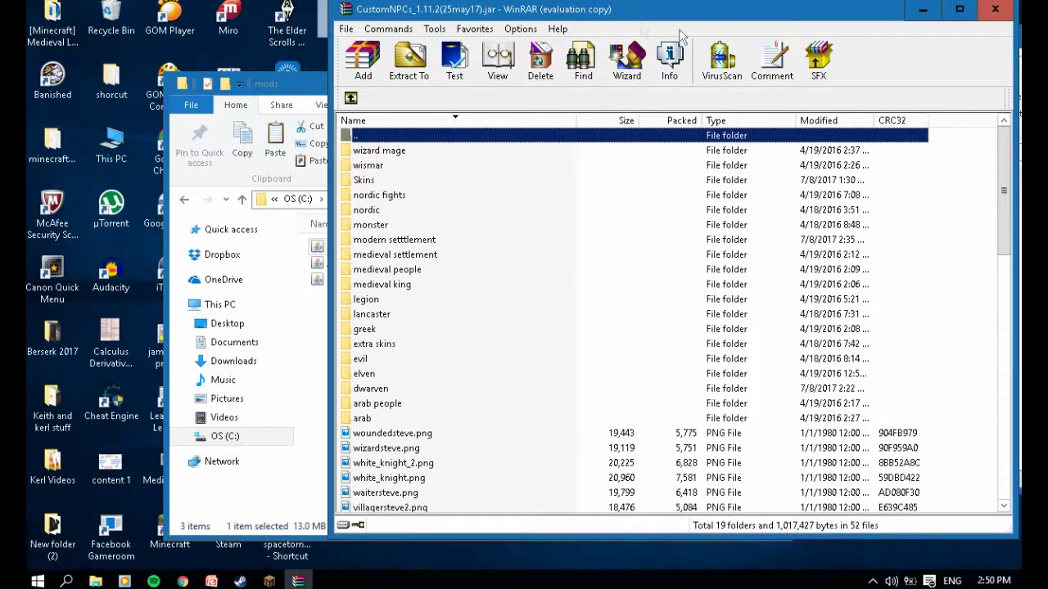
drag(644, 31, 343, 99)
click(781, 93)
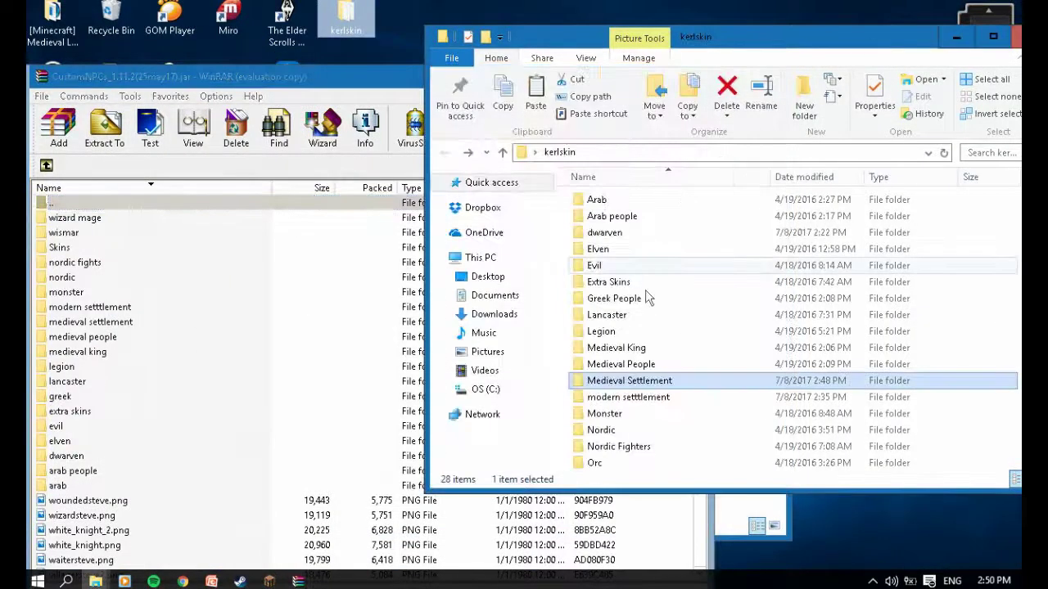
click(98, 323)
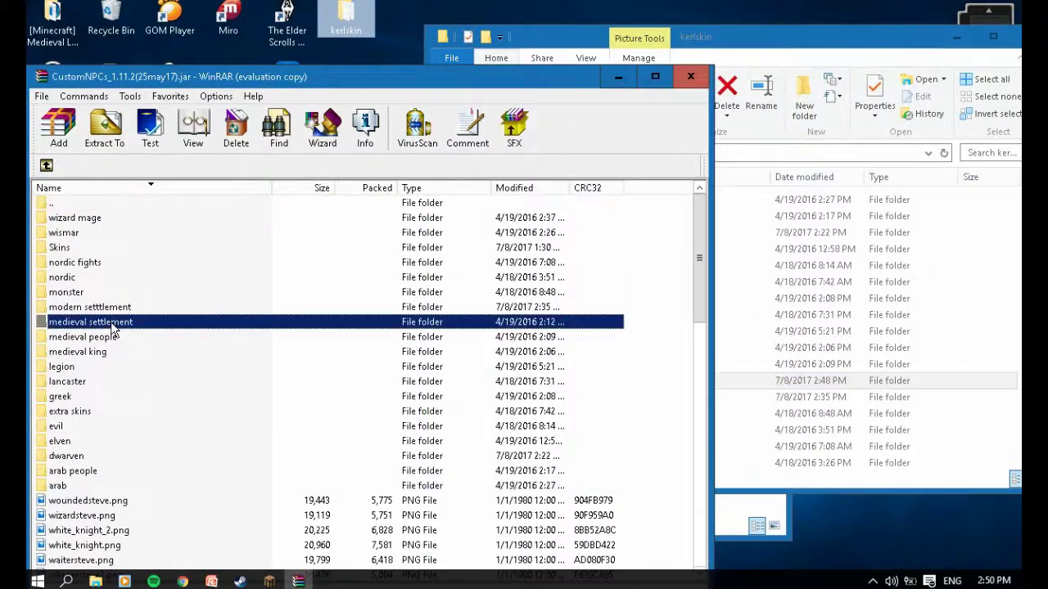
double_click(102, 323)
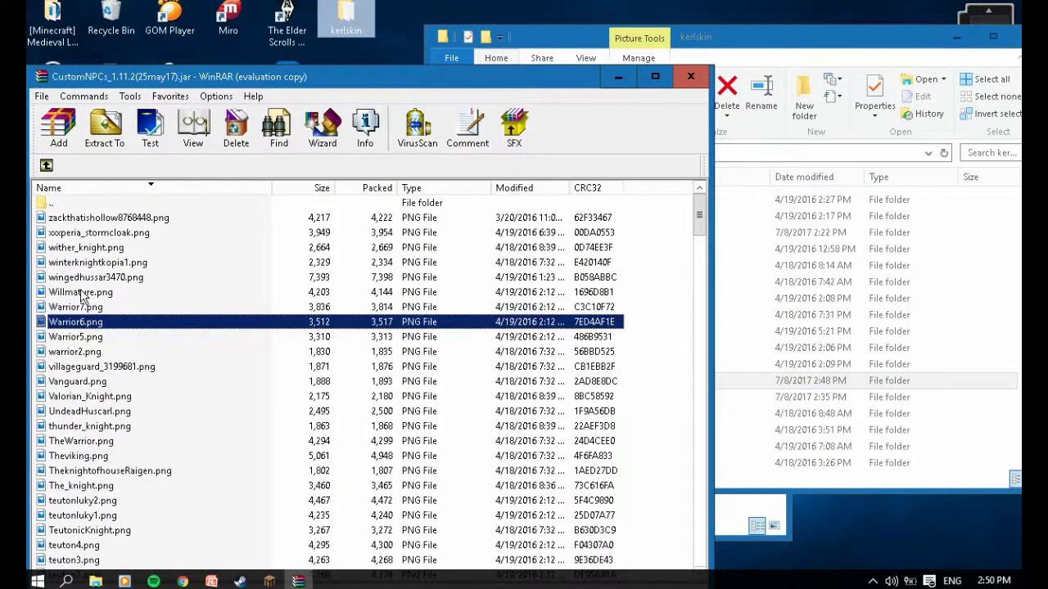
double_click(49, 203)
right_click(131, 322)
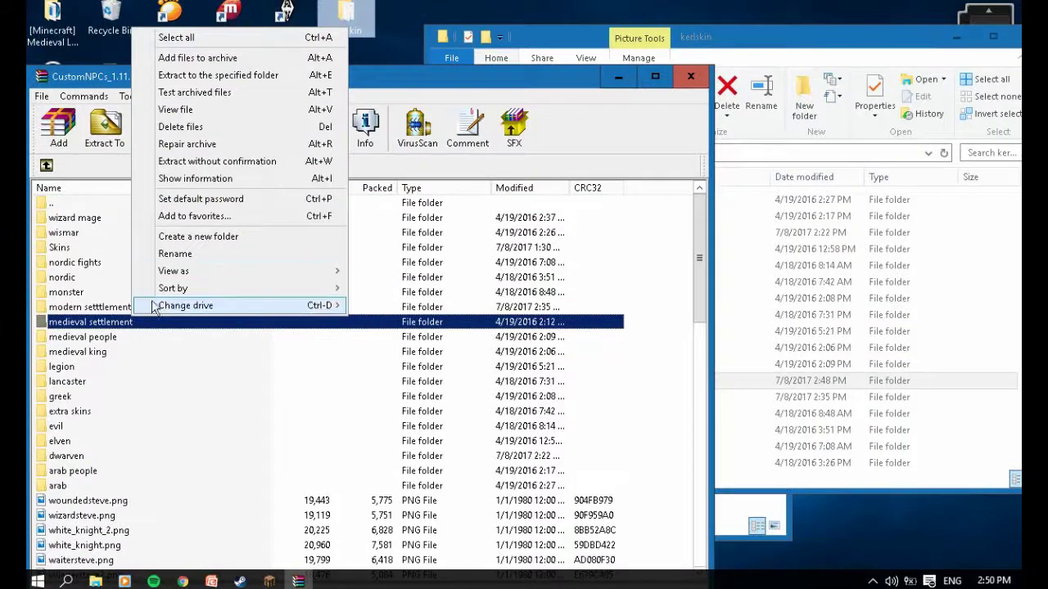
click(206, 126)
click(594, 342)
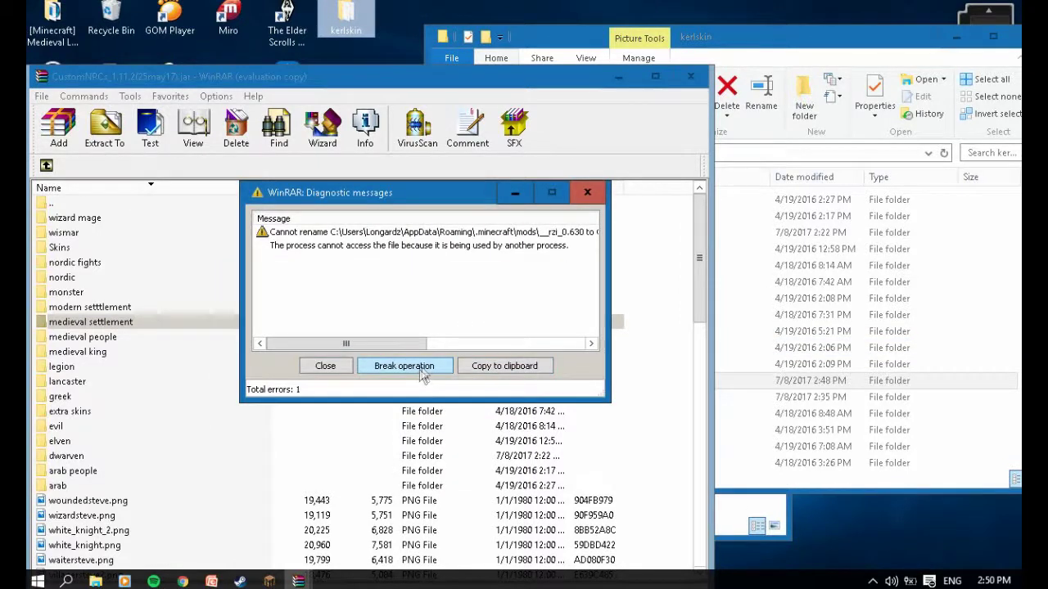
click(587, 192)
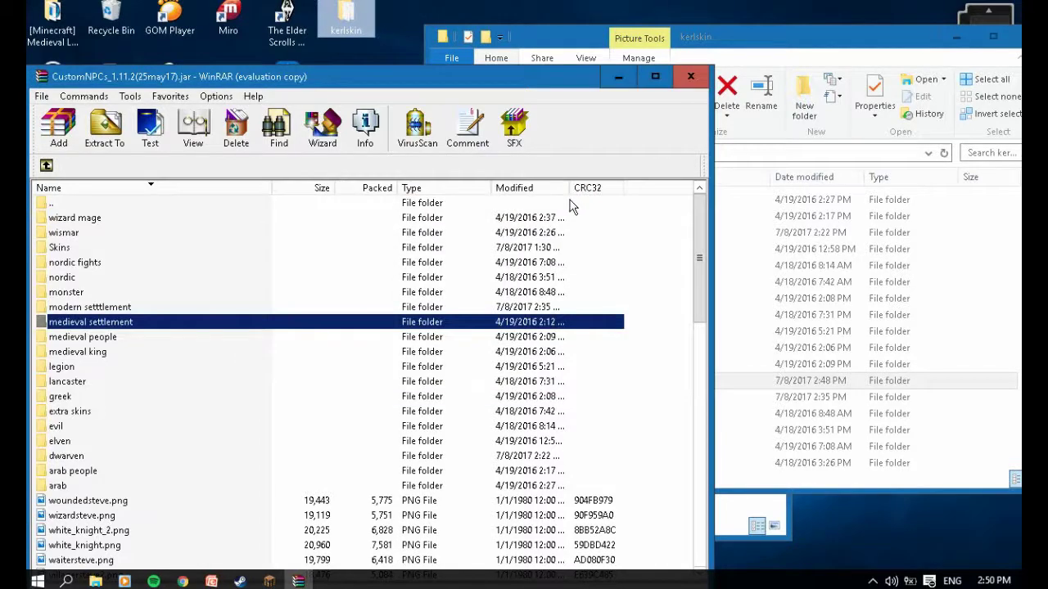
click(269, 580)
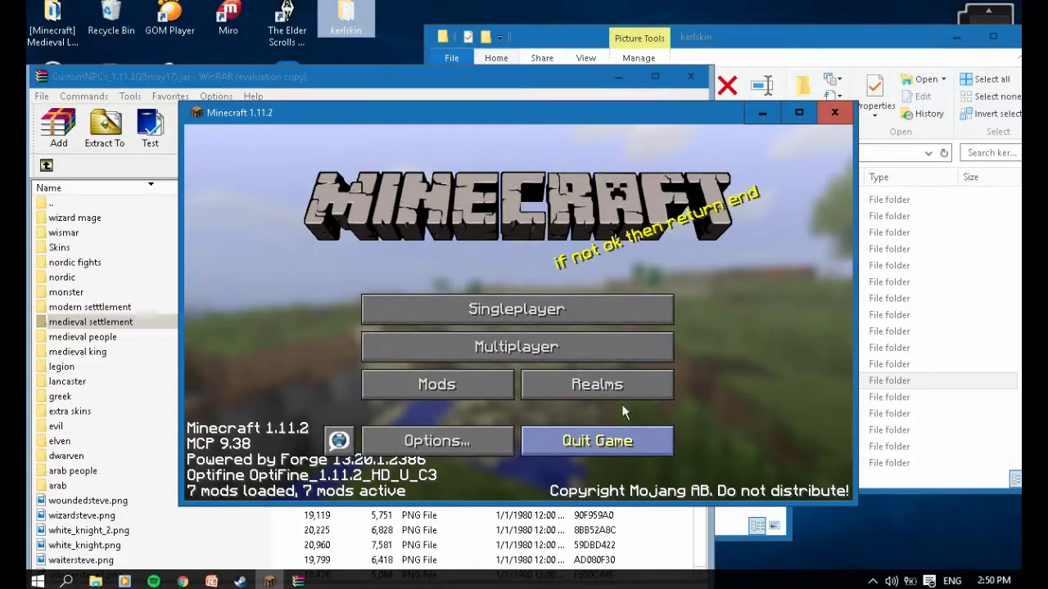
- Quit Minecraft and delete the old medieval settlement folder from the jar
click(591, 443)
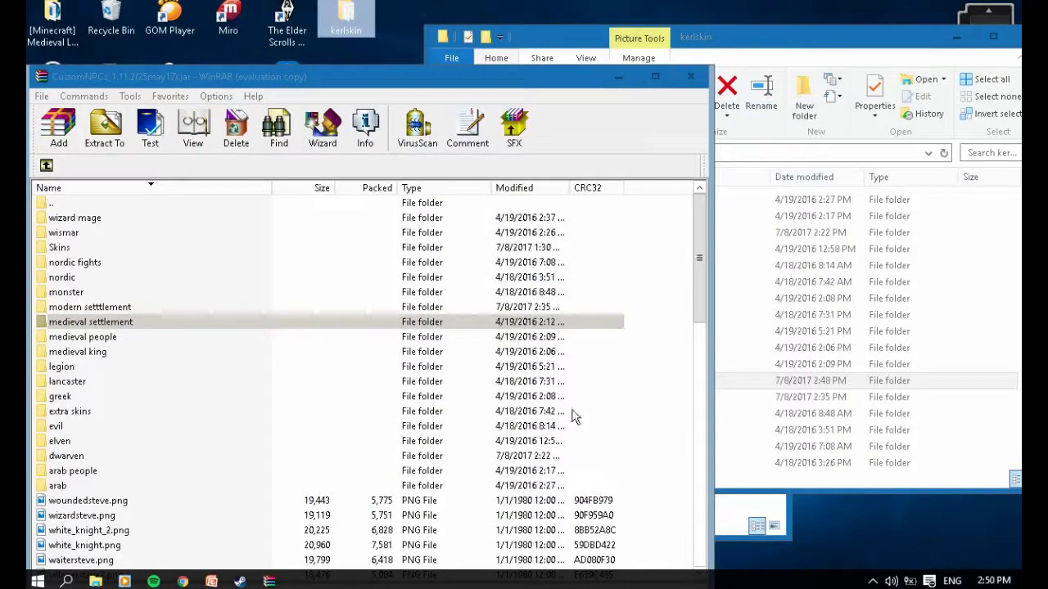
click(103, 327)
right_click(101, 326)
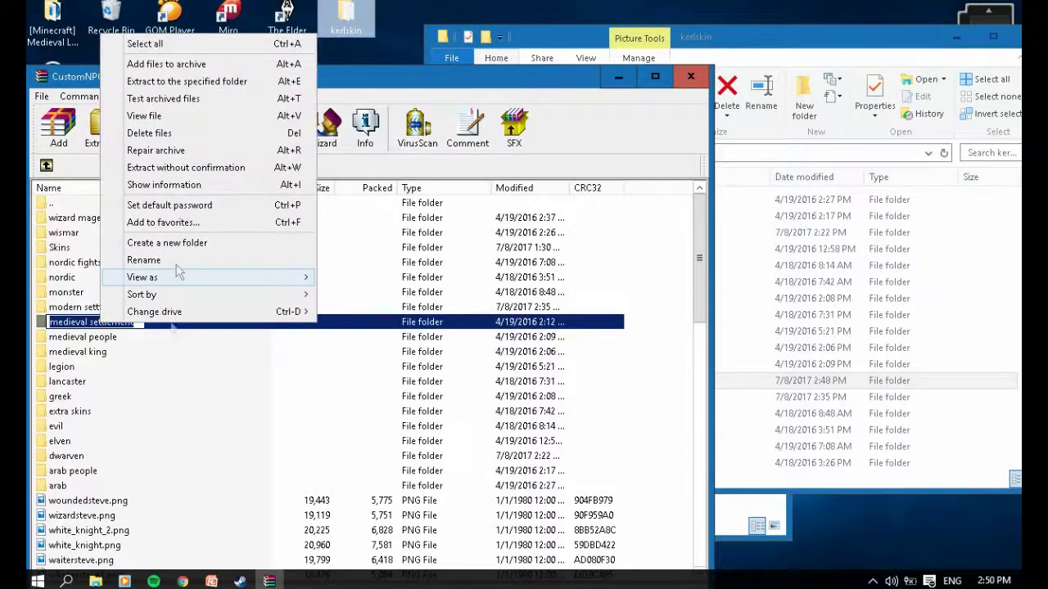
click(189, 133)
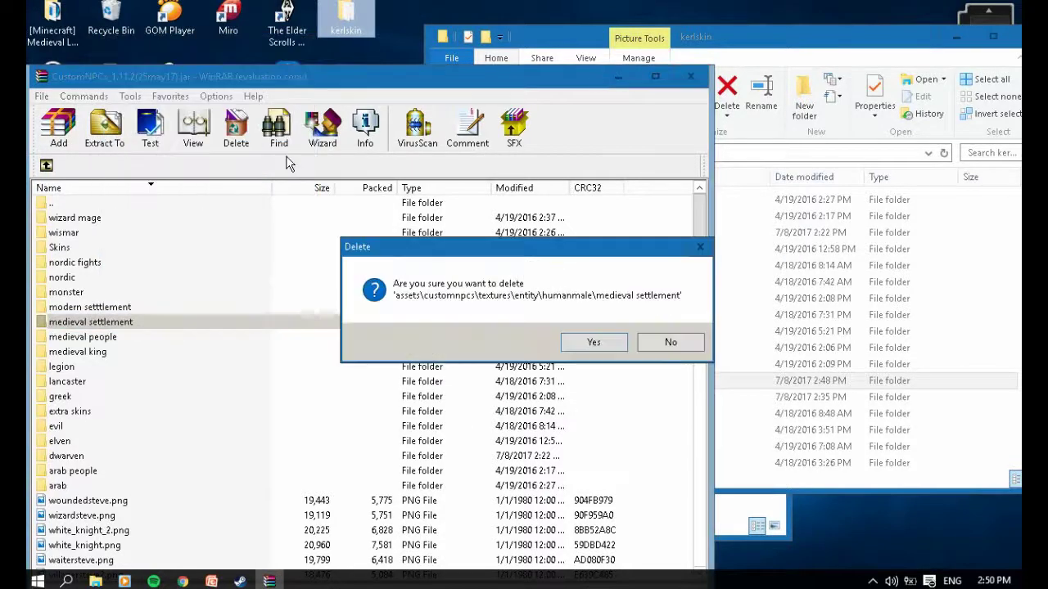
click(571, 346)
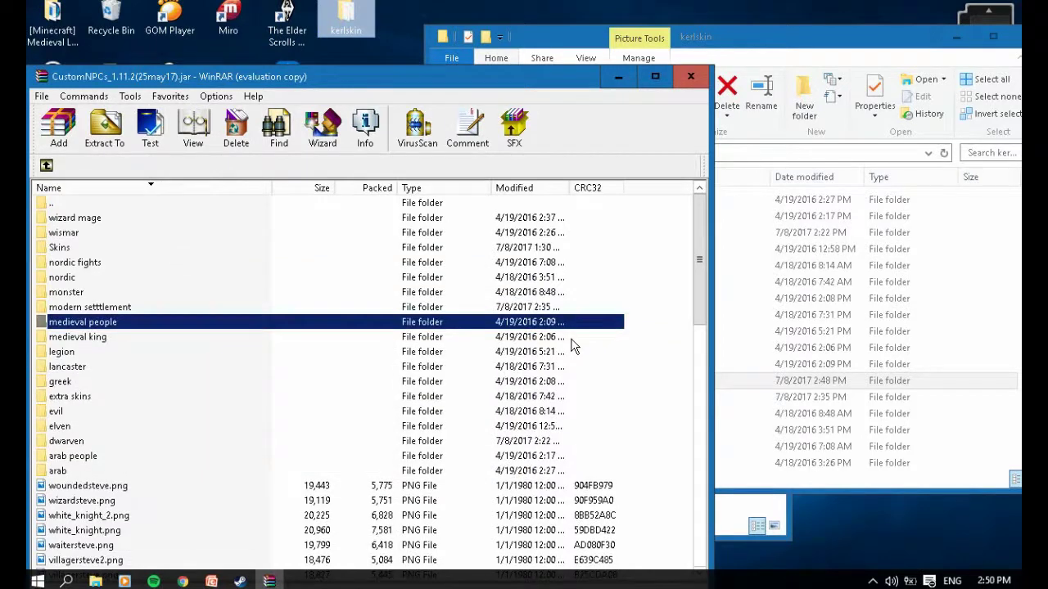
- Drag the renamed Medieval Settlement folder into the jar, confirm, and close WinRAR and kerlskin
click(107, 307)
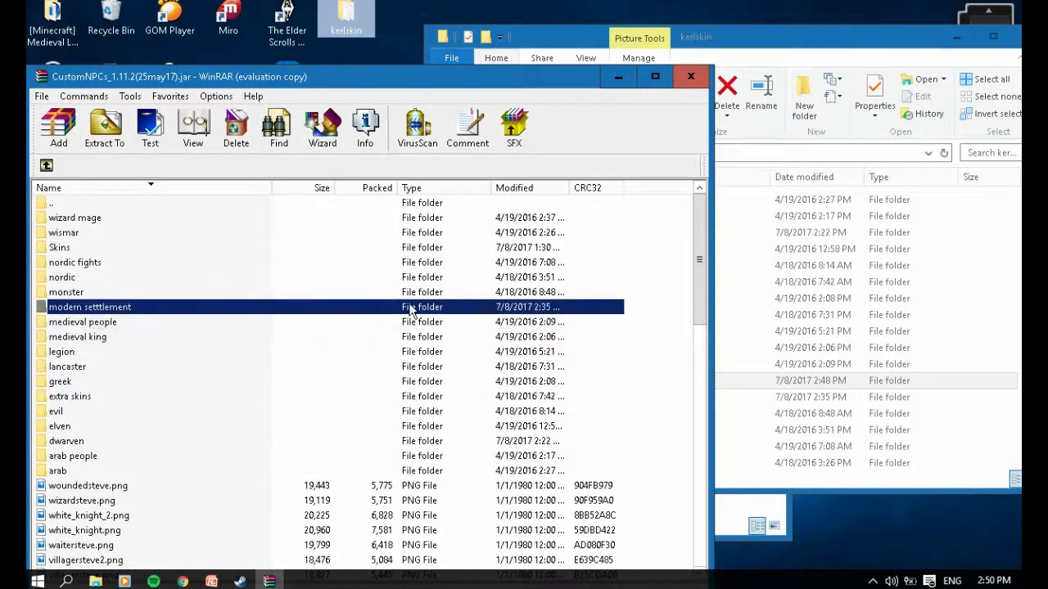
click(647, 381)
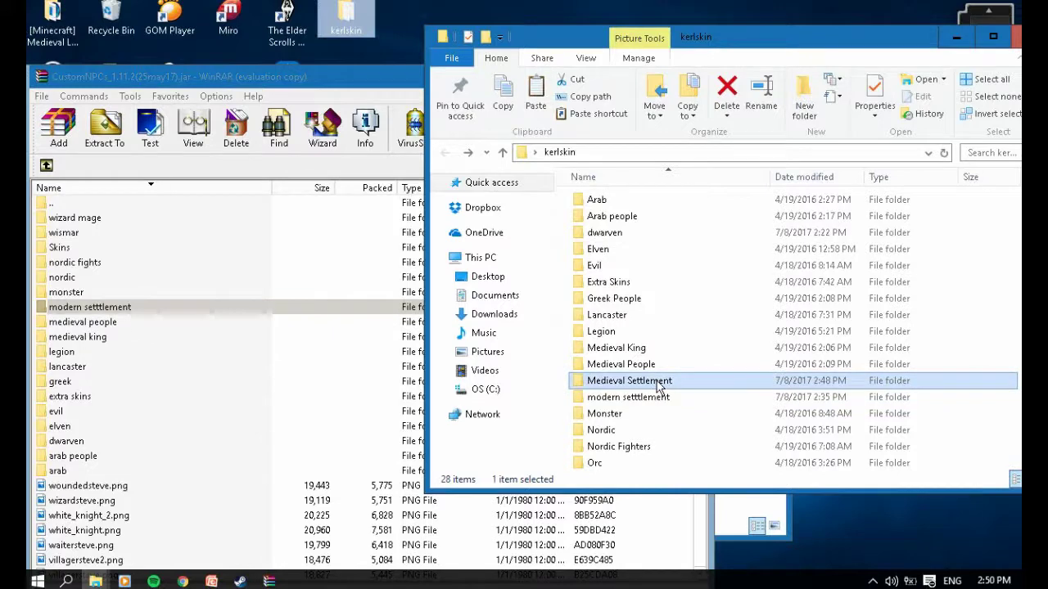
drag(659, 385, 651, 271)
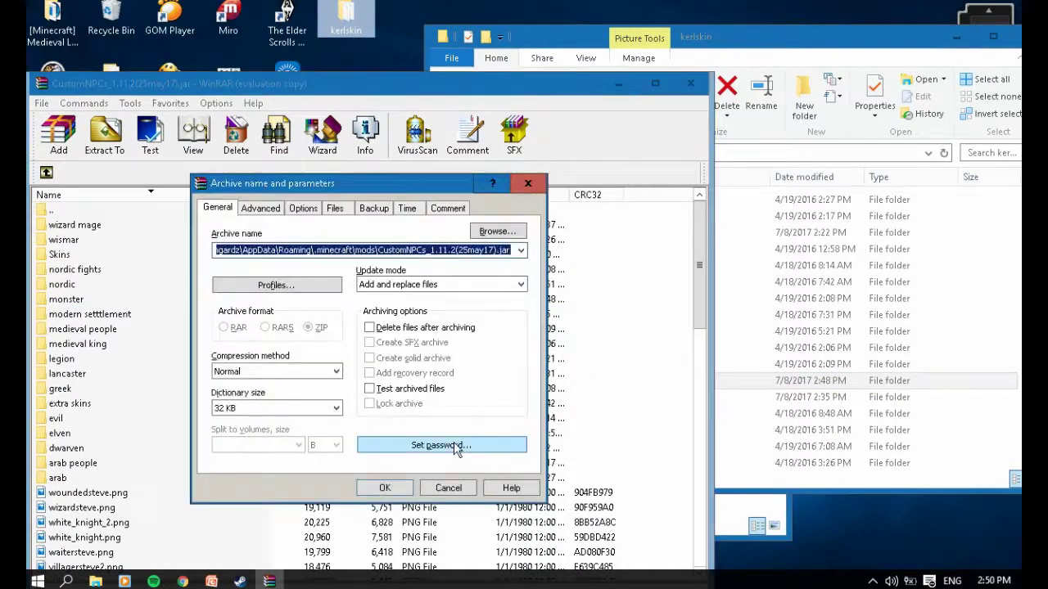
click(407, 490)
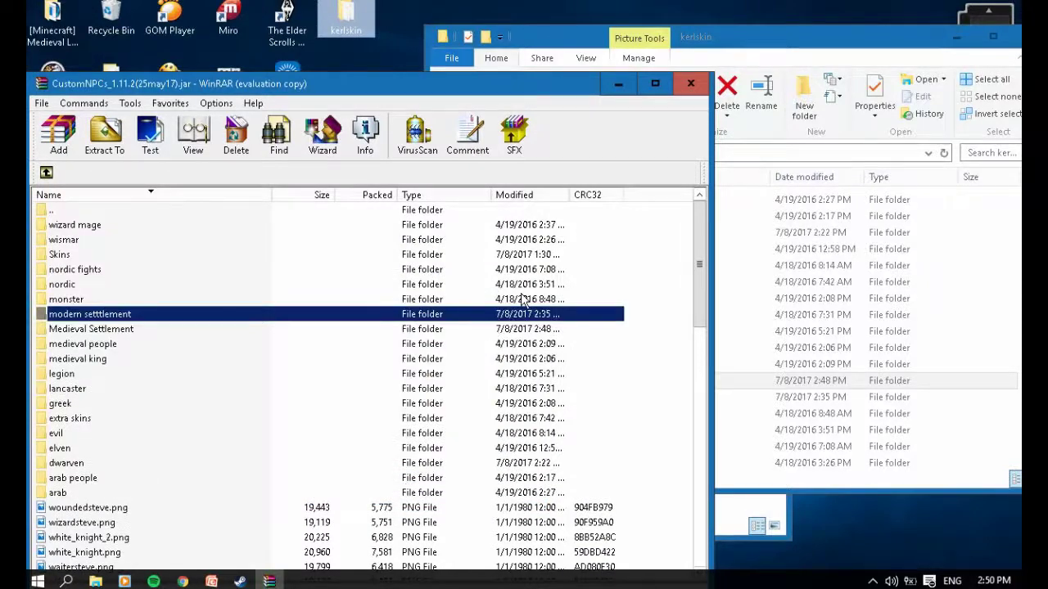
click(690, 84)
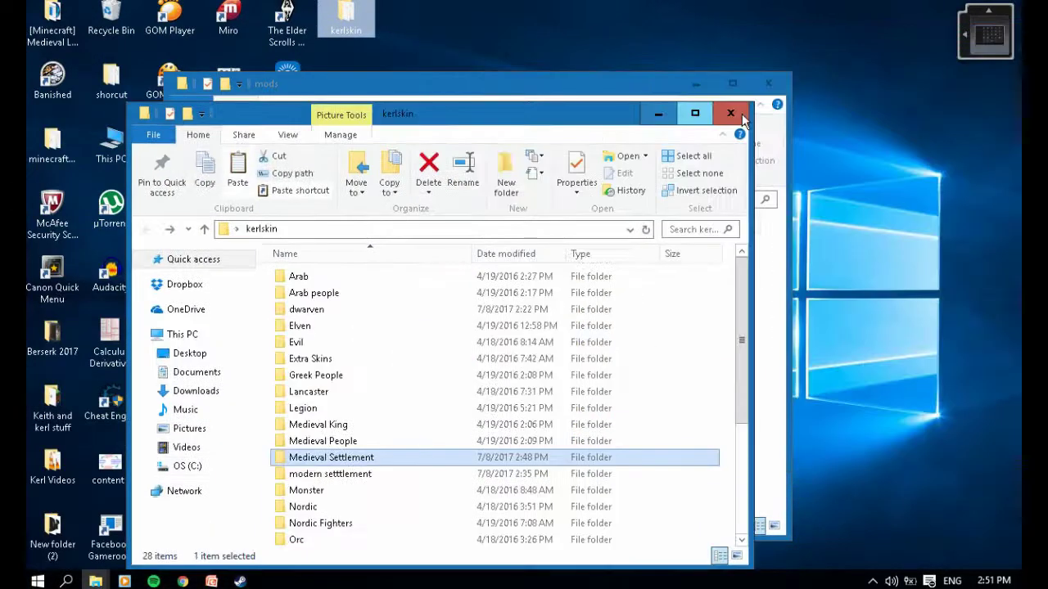
click(741, 116)
- Close the mods window and open the NPC's texture selector
click(768, 85)
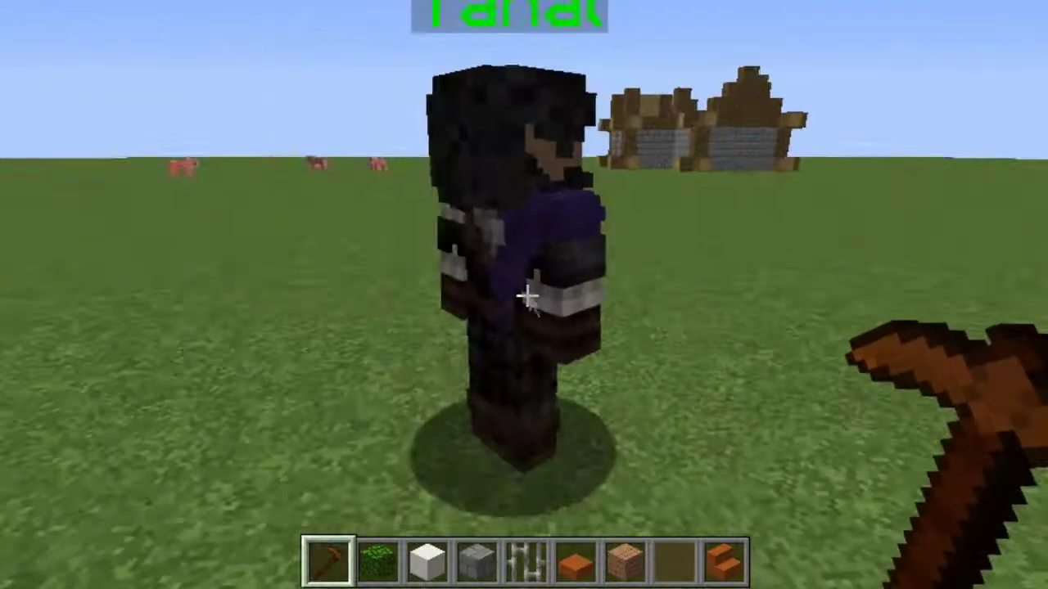
right_click(526, 296)
click(861, 249)
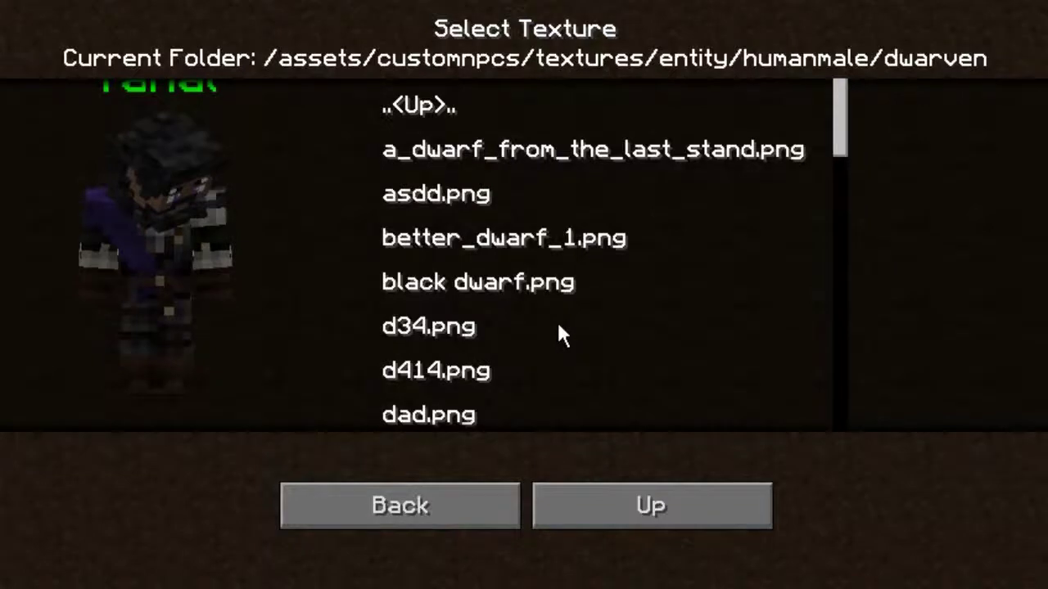
scroll(556, 320, down, 3)
click(556, 320)
scroll(524, 262, up, 3)
- Browse the dwarven textures, previewing dwarf_5.png, dwarf3ss.png and dwarf_427168.png
double_click(456, 121)
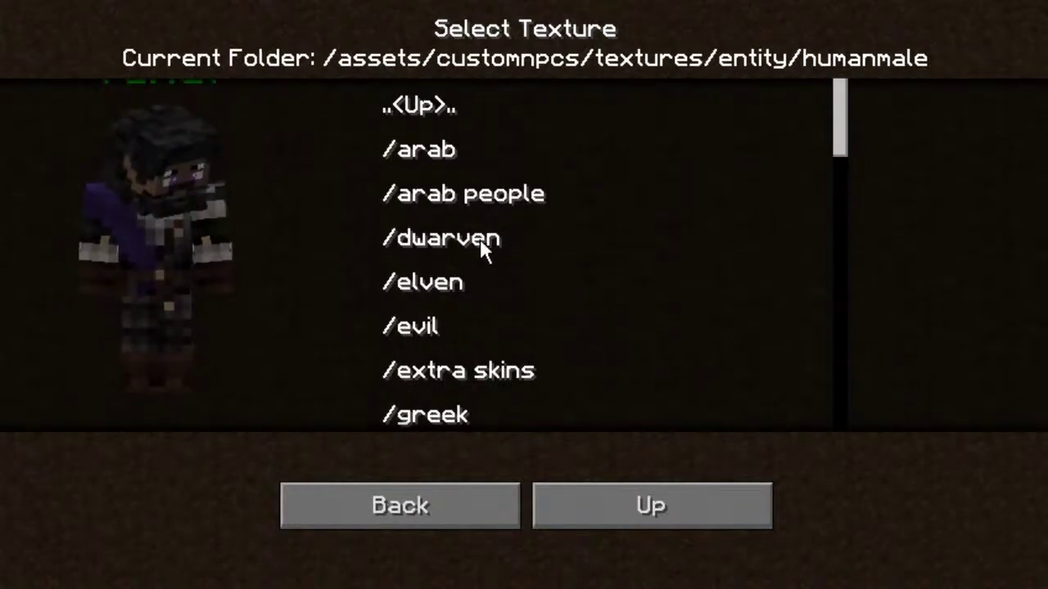
double_click(477, 239)
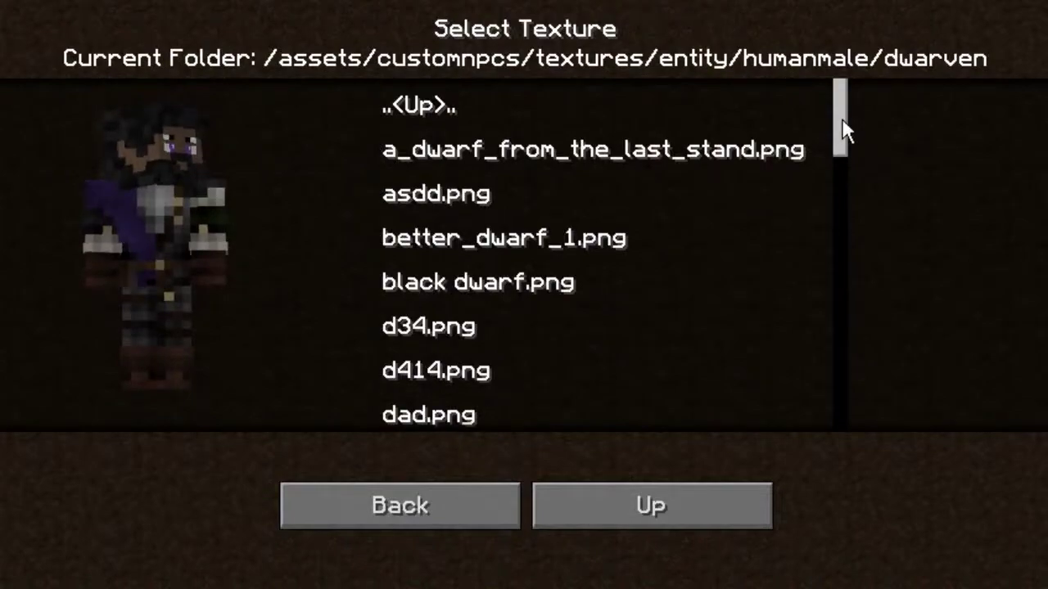
drag(843, 131, 845, 234)
click(592, 339)
click(503, 203)
click(505, 334)
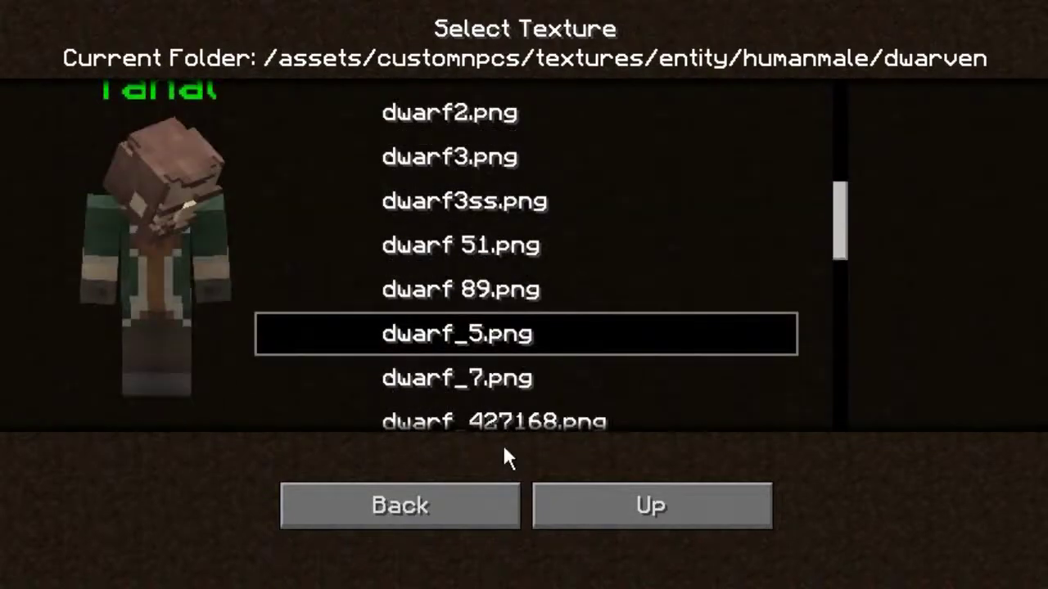
click(508, 415)
scroll(456, 206, up, 10)
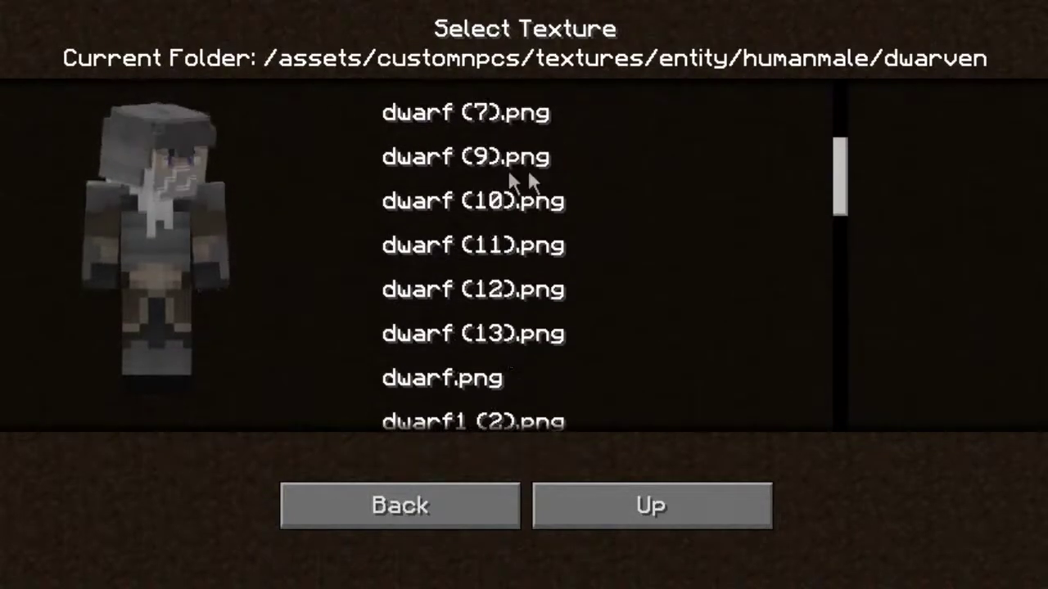
scroll(540, 172, up, 10)
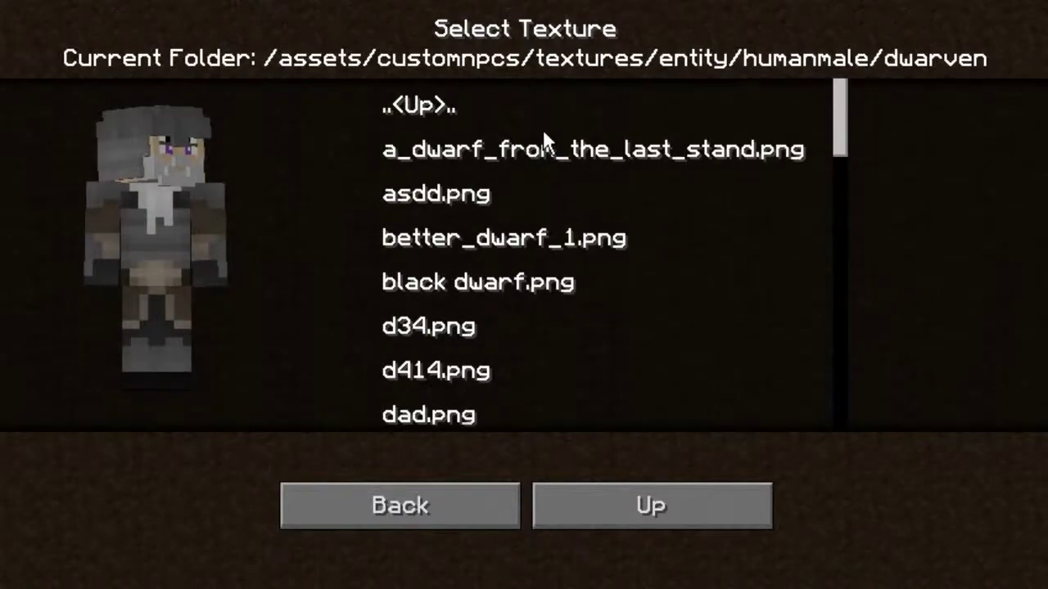
- Open the Medieval Settlement textures and preview skins such as ageageag.png and a208785617.png
click(490, 115)
click(490, 115)
scroll(499, 244, down, 5)
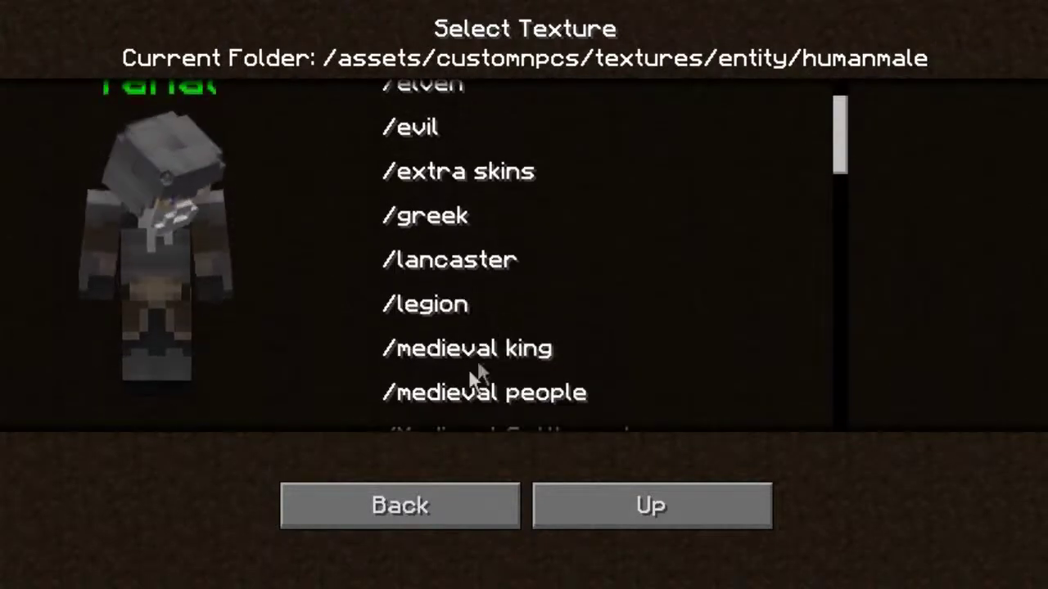
scroll(464, 362, down, 1)
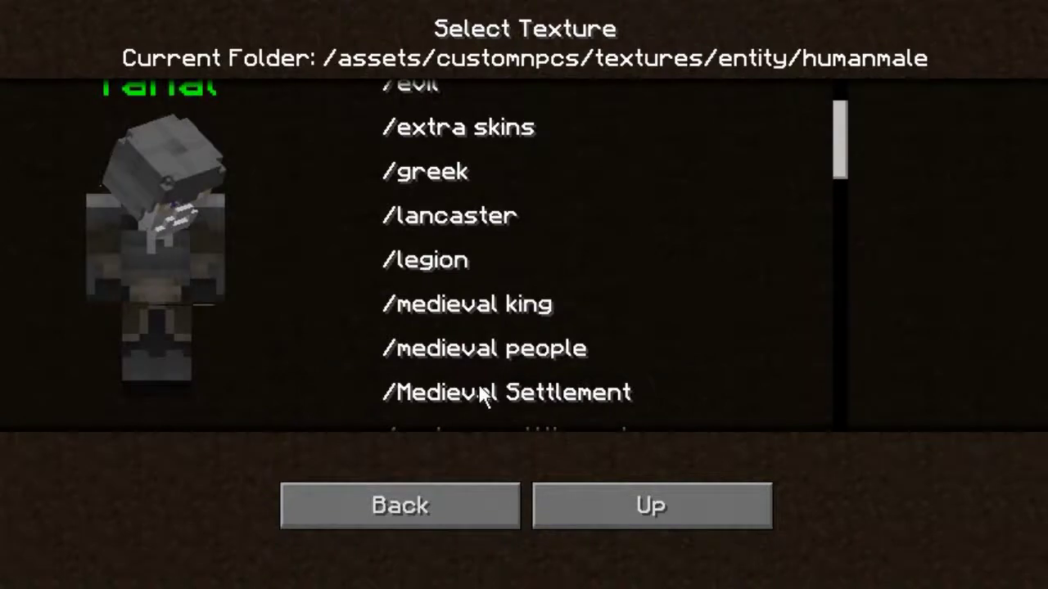
double_click(483, 395)
click(483, 375)
click(484, 327)
click(482, 237)
click(479, 151)
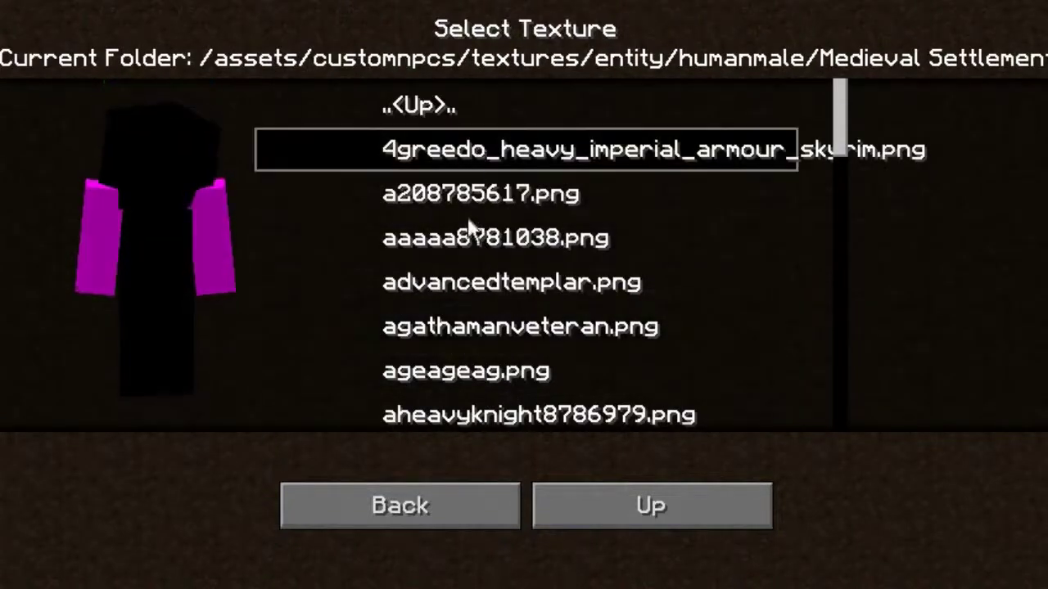
click(475, 194)
- Give the NPC the dwarven better_dwarf_1.png texture and return to its settings
double_click(442, 106)
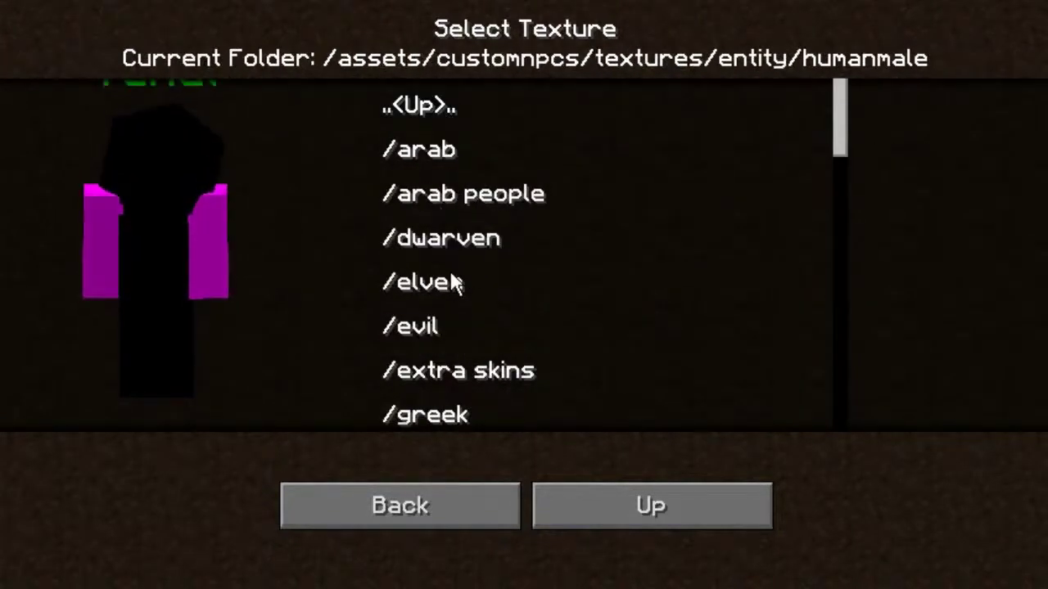
double_click(467, 244)
click(469, 247)
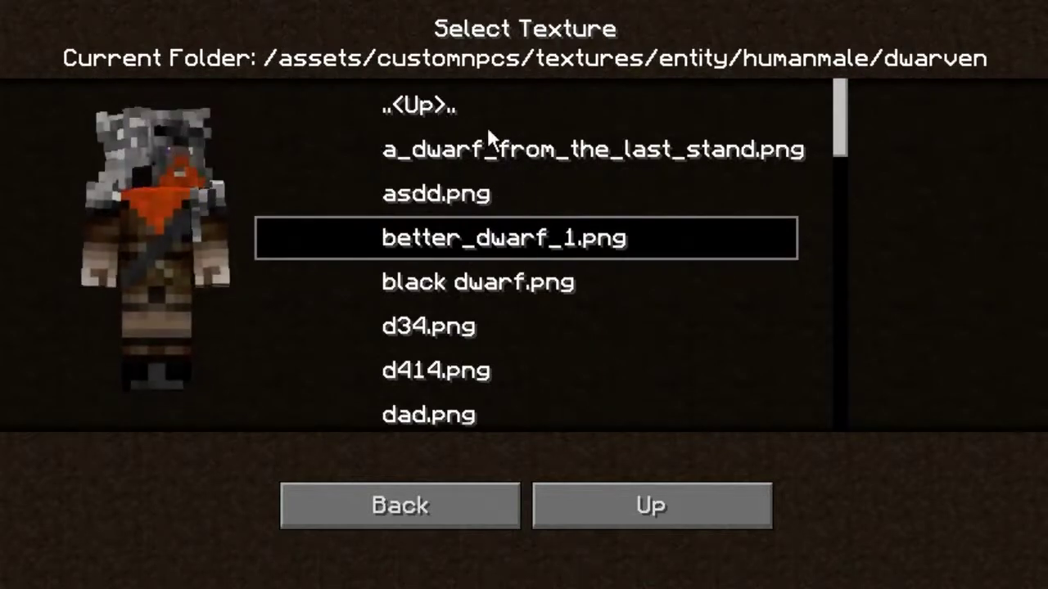
click(477, 506)
click(1013, 28)
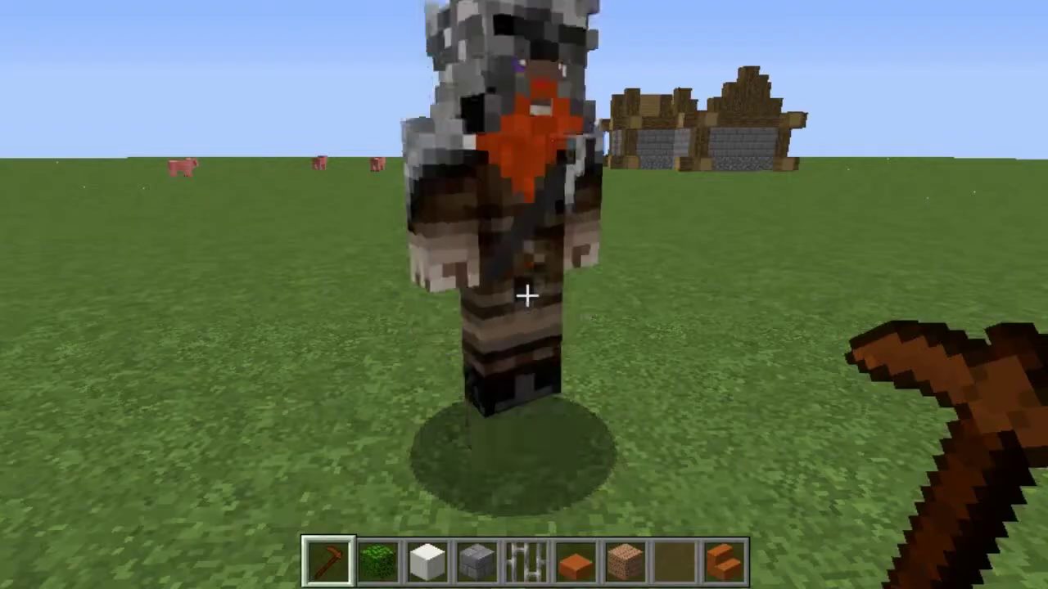
key(s)
key(s)
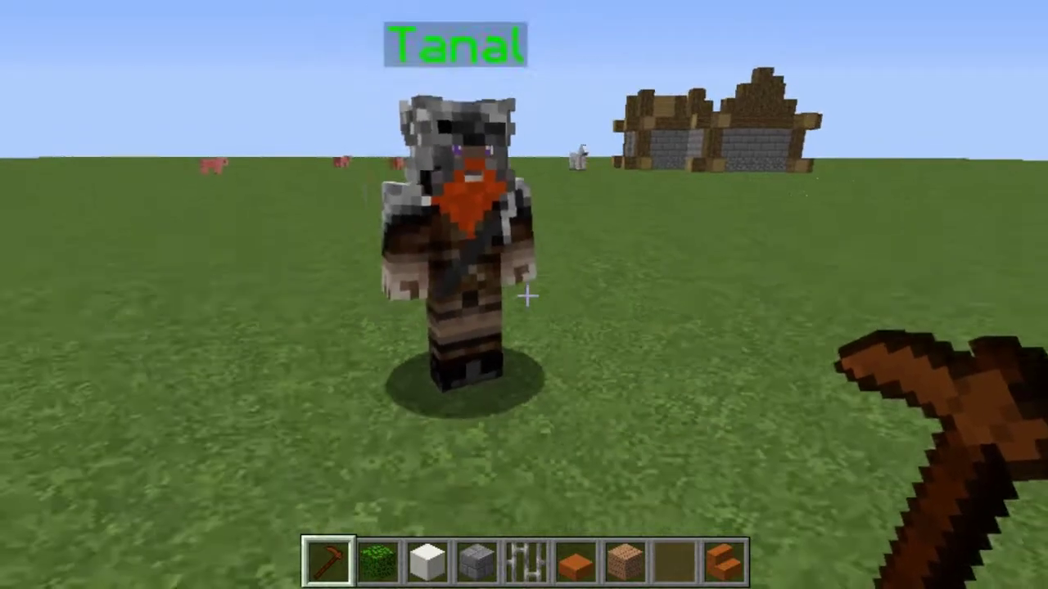